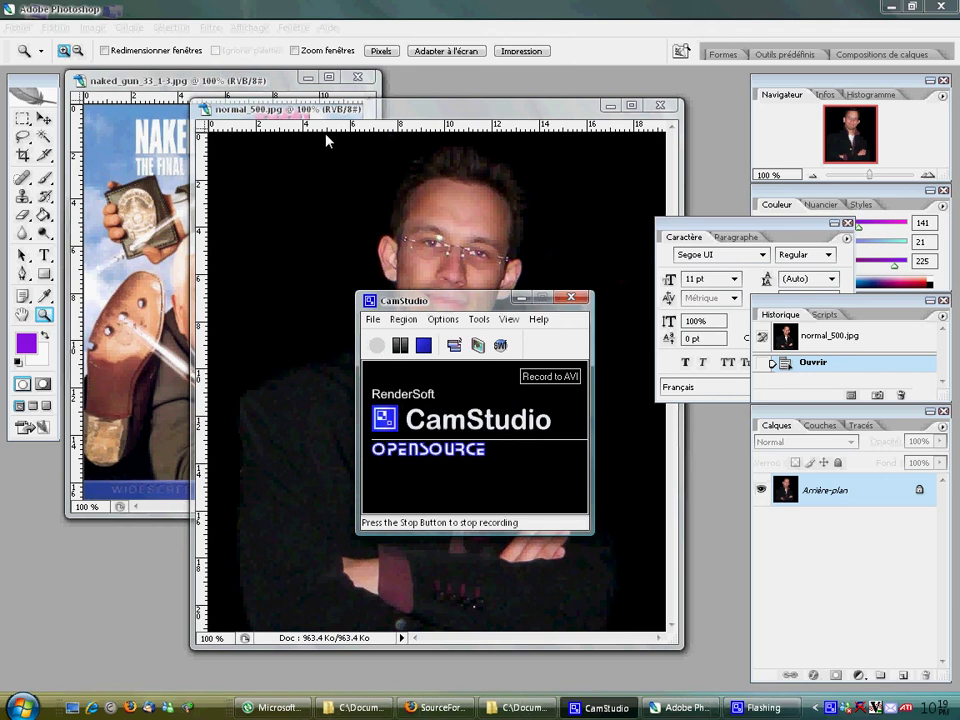
Marquee-select a rectangle around the man's head in normal_500.jpg, then bring naked_gun_33_1-3.jpg forward.
{"action": "left_click", "coordinate": [22, 118]}
{"action": "left_click_drag", "start_coordinate": [361, 138], "coordinate": [538, 355]}
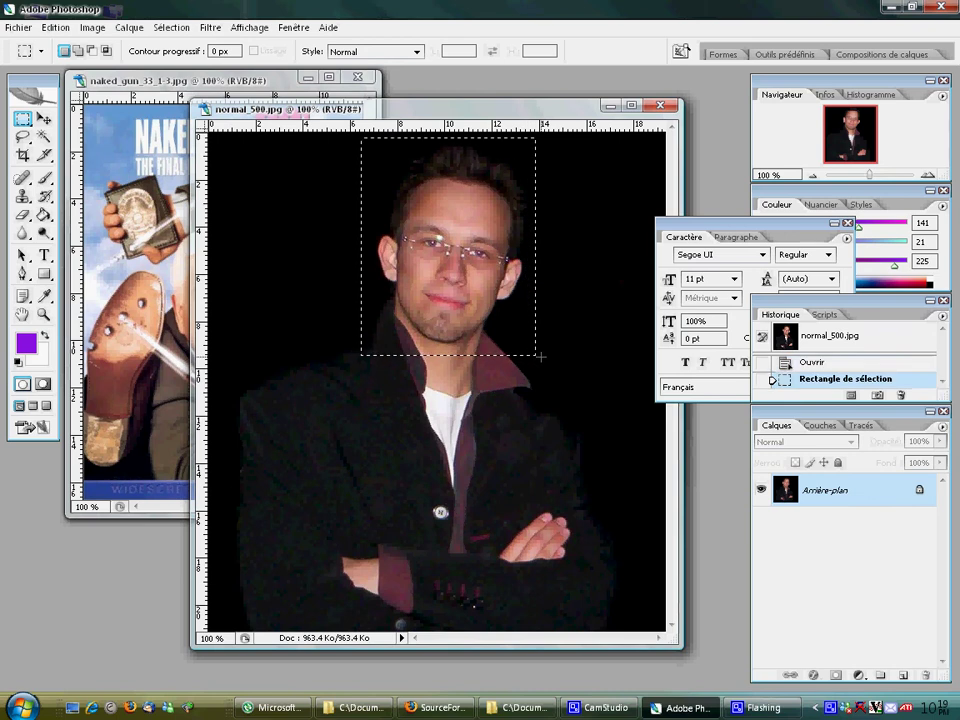
{"action": "left_click", "coordinate": [125, 78]}
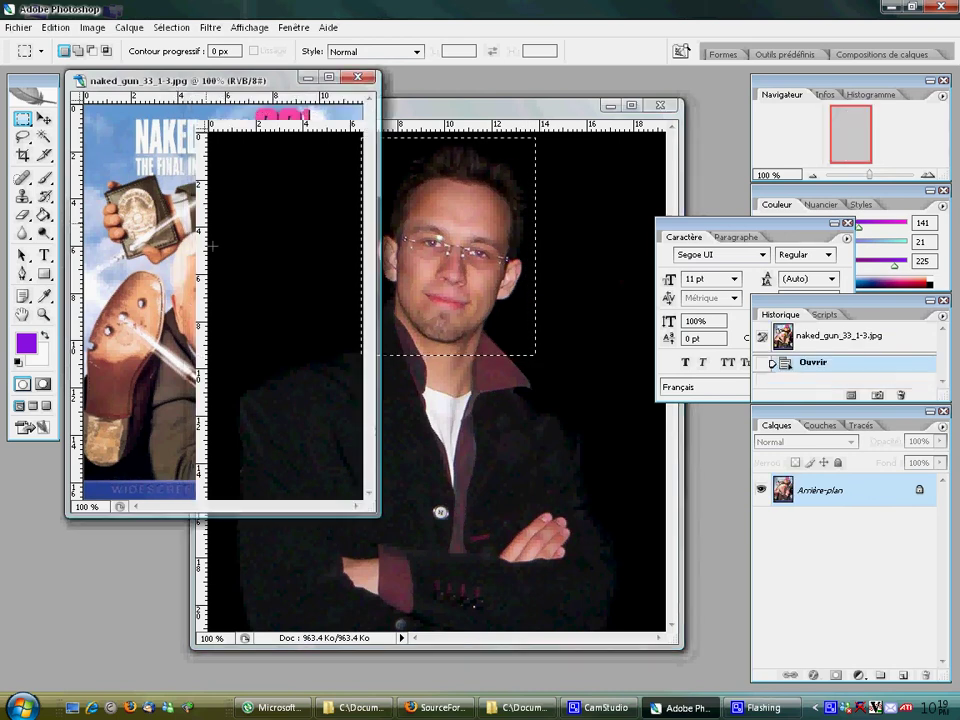
Paste the head as Calque 1, rotated about -9° and scaled to about 90% over the actor's head.
{"action": "key", "text": "ctrl+v"}
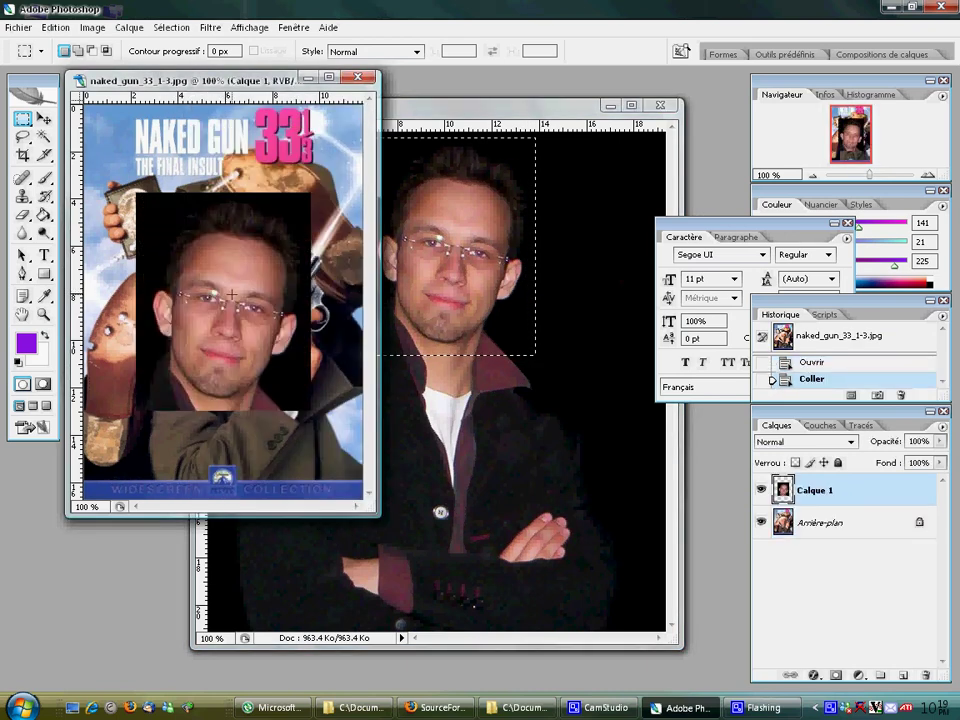
{"action": "key", "text": "ctrl+t"}
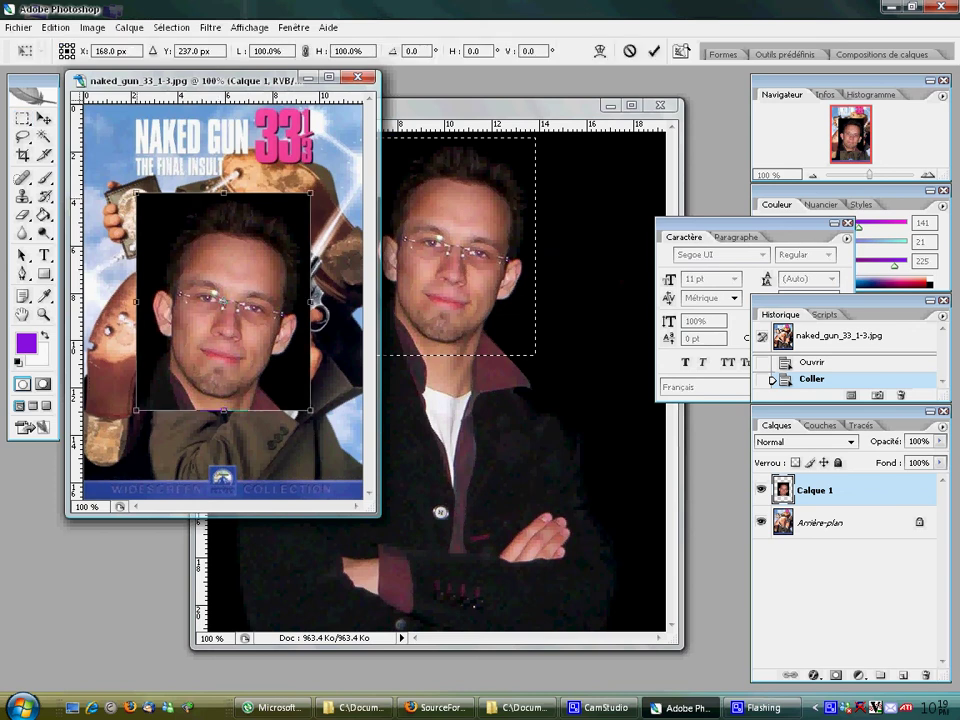
{"action": "left_click_drag", "start_coordinate": [136, 193], "coordinate": [185, 255]}
{"action": "left_click_drag", "start_coordinate": [227, 296], "coordinate": [193, 250]}
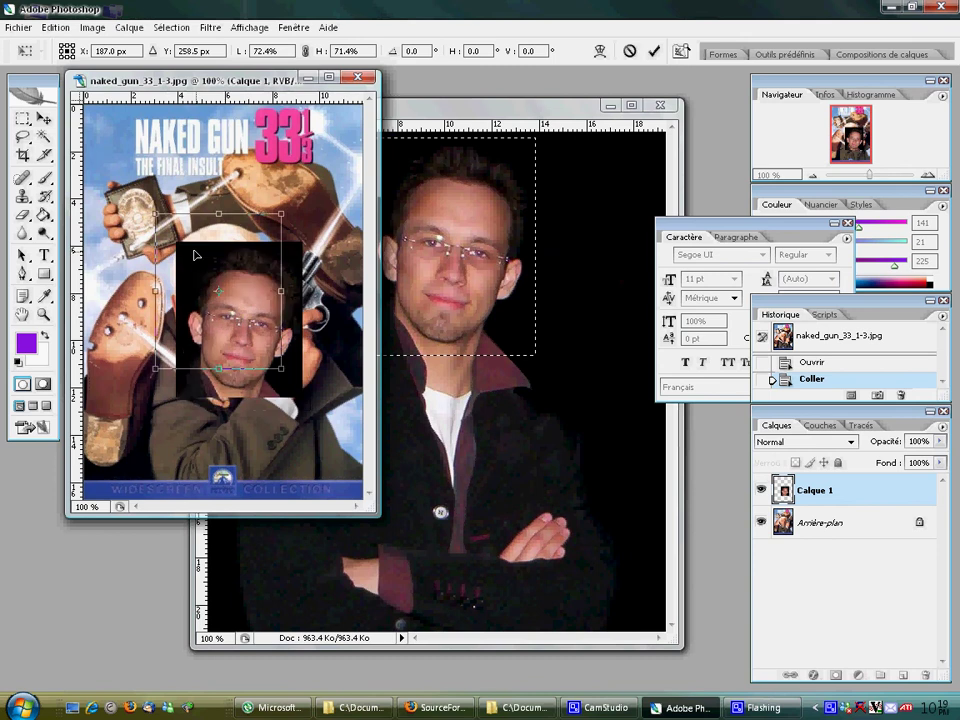
{"action": "mouse_move", "coordinate": [139, 194]}
{"action": "left_mouse_down"}
{"action": "mouse_move", "coordinate": [172, 265]}
{"action": "mouse_move", "coordinate": [204, 298]}
{"action": "left_mouse_up"}
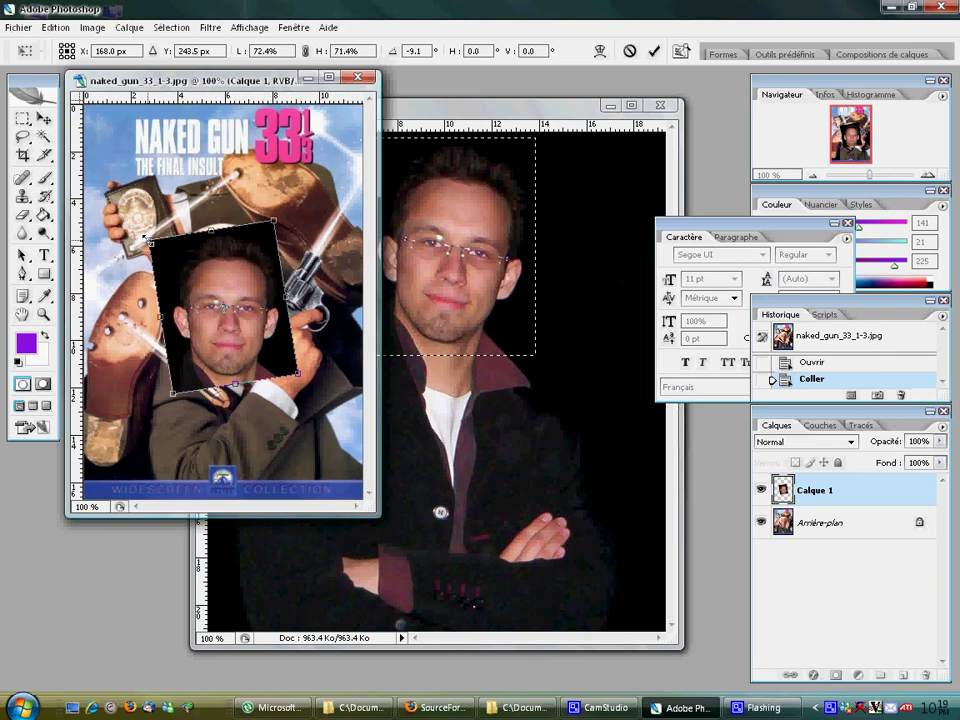
{"action": "left_click_drag", "start_coordinate": [145, 239], "coordinate": [128, 216]}
{"action": "left_click_drag", "start_coordinate": [172, 257], "coordinate": [188, 263]}
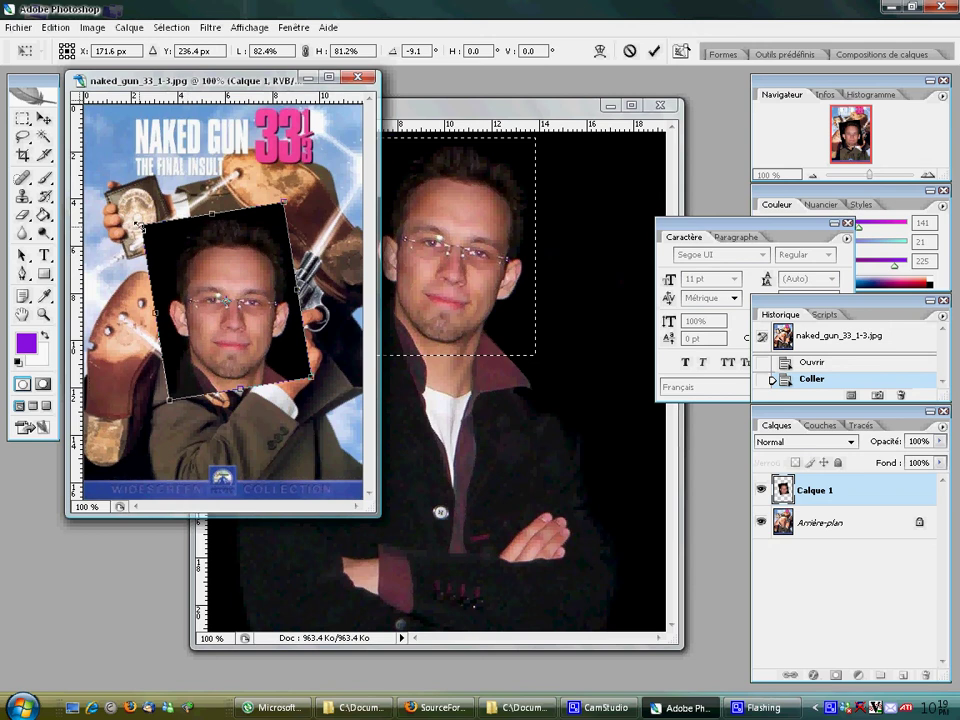
{"action": "left_click_drag", "start_coordinate": [140, 225], "coordinate": [122, 208]}
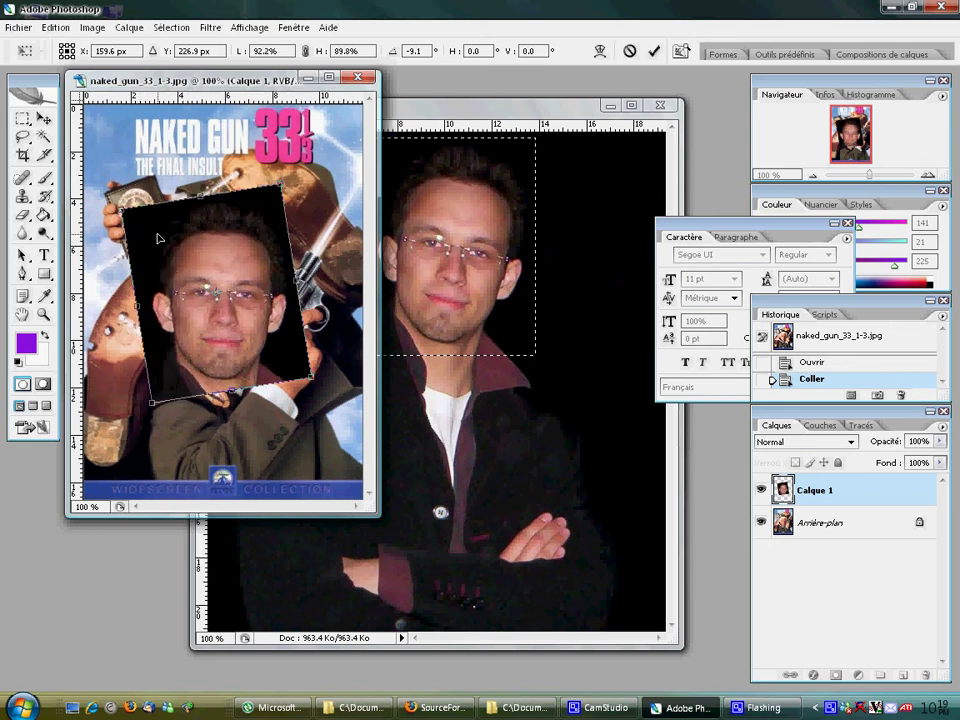
{"action": "key", "text": "Return"}
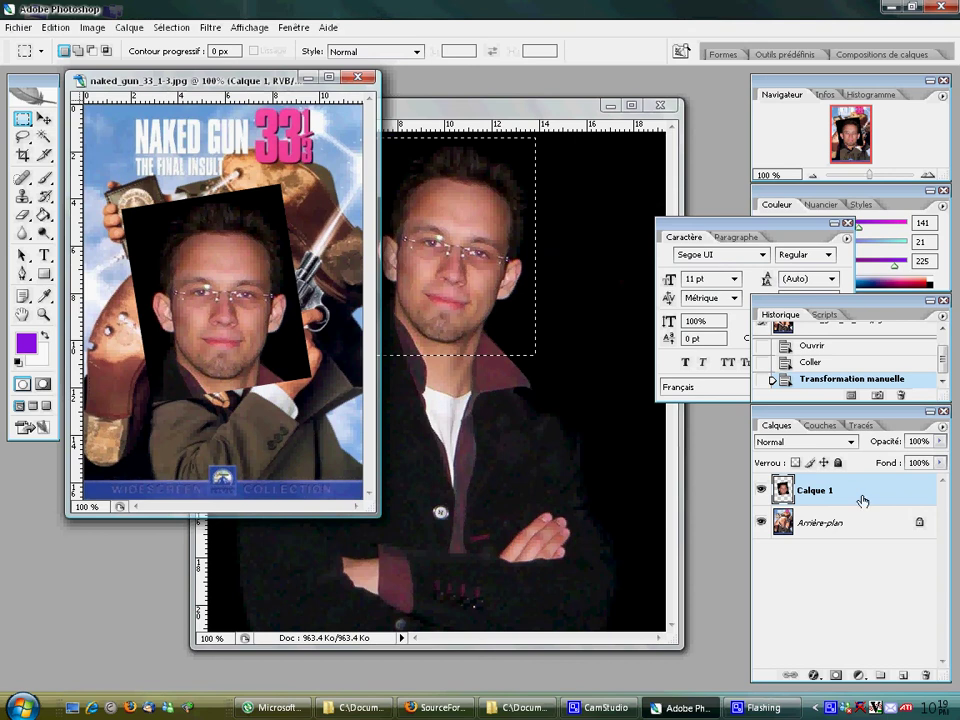
Lower Calque 1 to 75% opacity and move the face over the actor.
{"action": "left_click", "coordinate": [939, 441]}
{"action": "left_click_drag", "start_coordinate": [940, 462], "coordinate": [921, 462]}
{"action": "left_click", "coordinate": [150, 266]}
{"action": "left_click", "coordinate": [43, 120]}
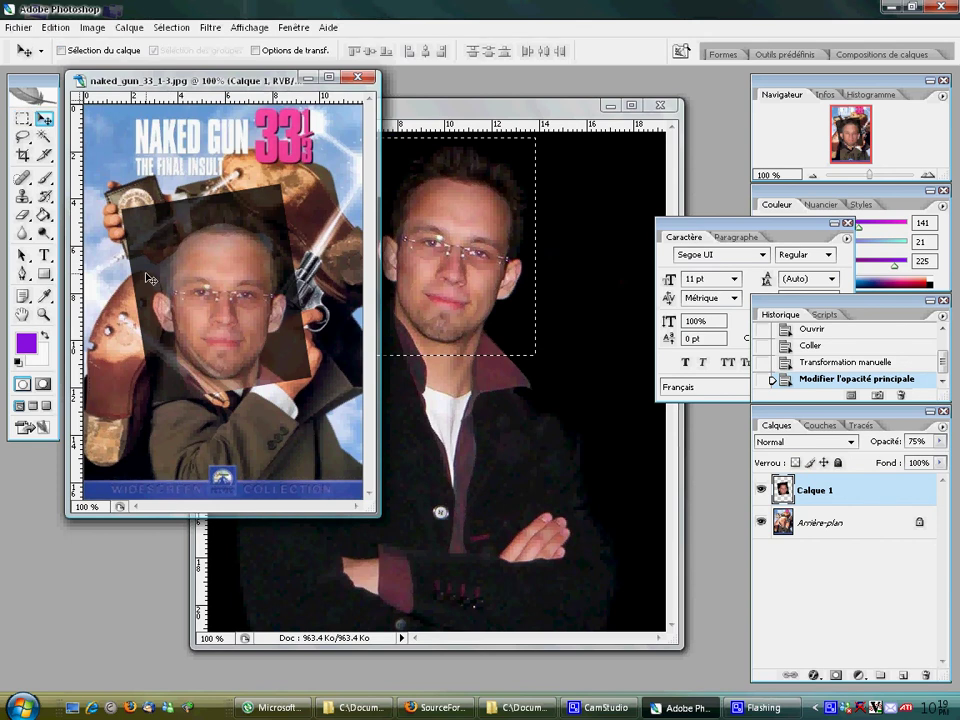
{"action": "mouse_move", "coordinate": [190, 308]}
{"action": "left_mouse_down"}
{"action": "mouse_move", "coordinate": [188, 321]}
{"action": "mouse_move", "coordinate": [233, 340]}
{"action": "left_mouse_up"}
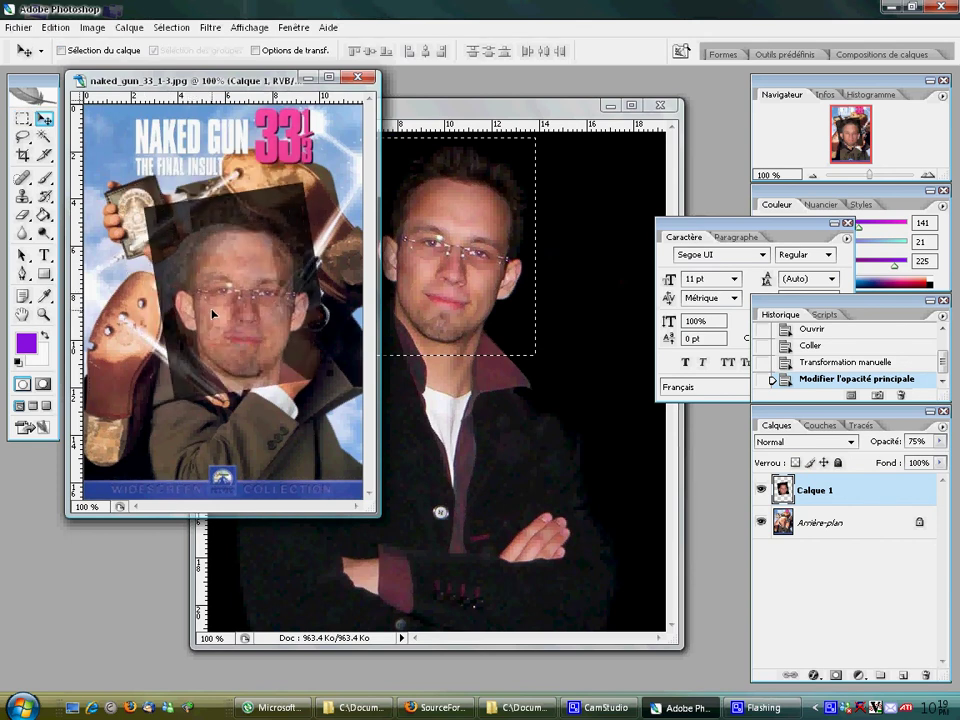
{"action": "left_click_drag", "start_coordinate": [233, 340], "coordinate": [196, 318]}
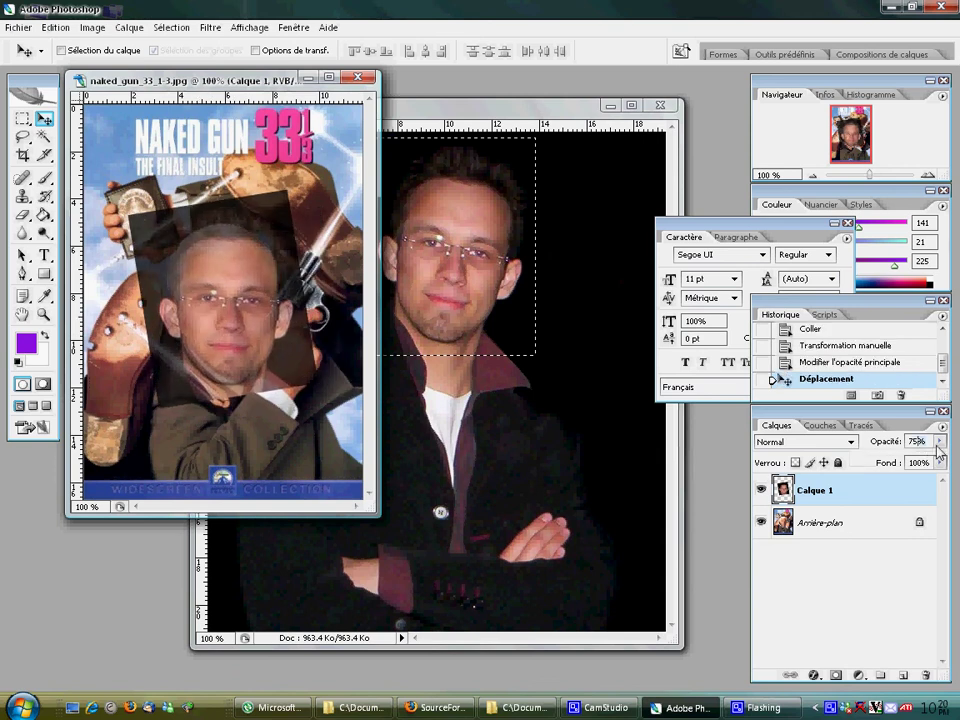
Drop the face layer to 60% opacity and align it with the actor's face.
{"action": "left_click", "coordinate": [939, 441]}
{"action": "left_click_drag", "start_coordinate": [920, 465], "coordinate": [910, 465]}
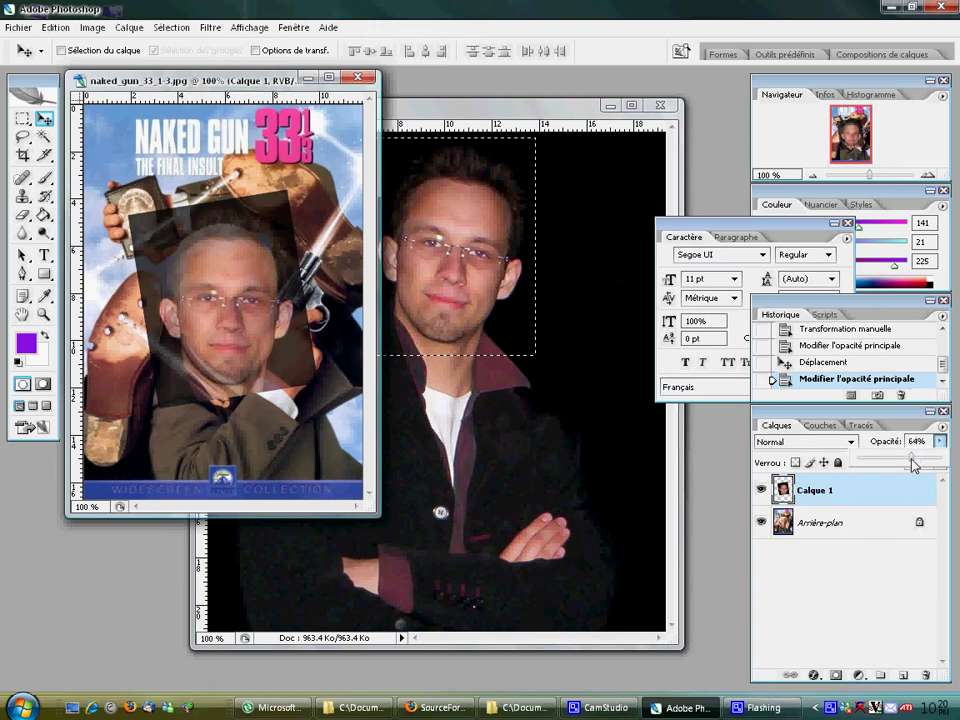
{"action": "left_click_drag", "start_coordinate": [297, 333], "coordinate": [278, 326]}
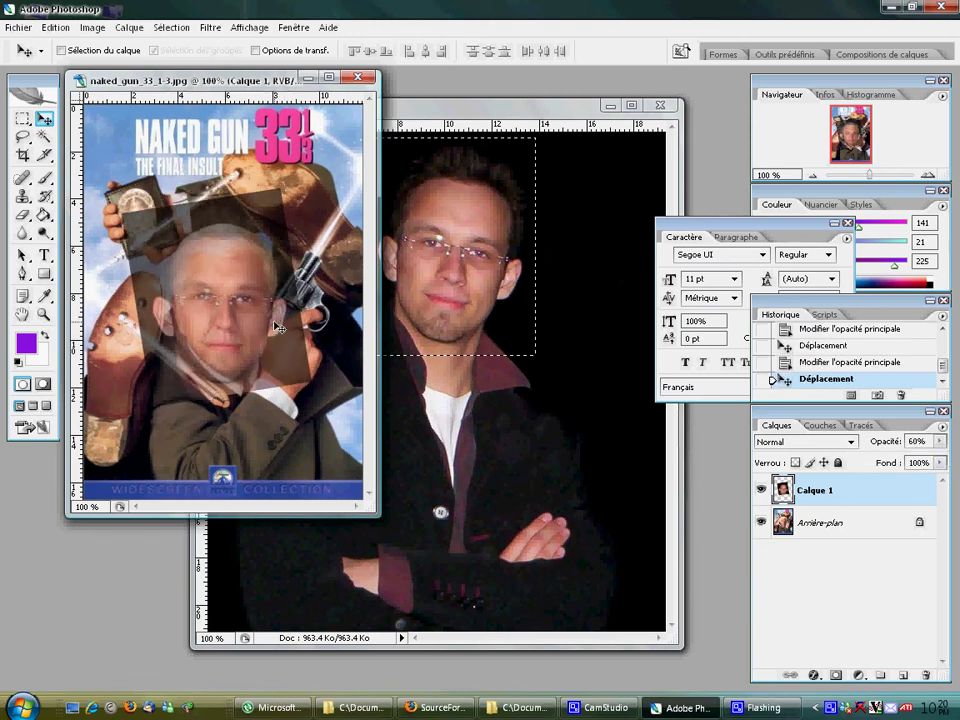
{"action": "key", "text": "ctrl+t"}
Scale the face to about 87%, reposition it, and restore Calque 1 to 100% opacity.
{"action": "left_click_drag", "start_coordinate": [118, 186], "coordinate": [142, 210]}
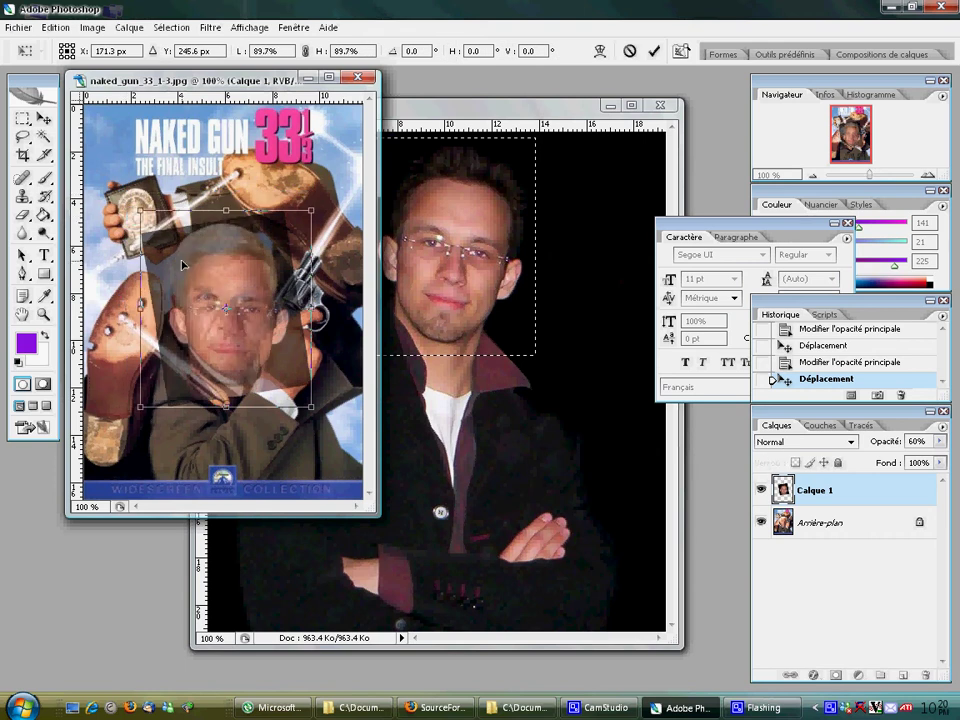
{"action": "mouse_move", "coordinate": [174, 258]}
{"action": "left_mouse_down"}
{"action": "mouse_move", "coordinate": [162, 244]}
{"action": "mouse_move", "coordinate": [178, 258]}
{"action": "mouse_move", "coordinate": [190, 224]}
{"action": "mouse_move", "coordinate": [179, 256]}
{"action": "left_mouse_up"}
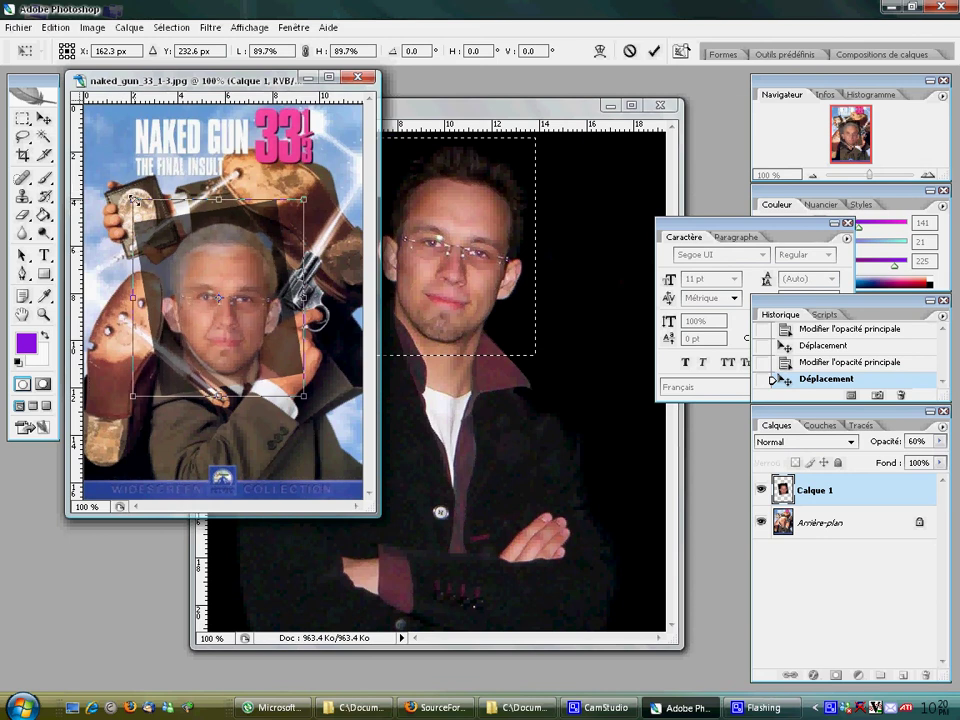
{"action": "left_click_drag", "start_coordinate": [133, 198], "coordinate": [138, 201]}
{"action": "left_click_drag", "start_coordinate": [176, 255], "coordinate": [173, 258]}
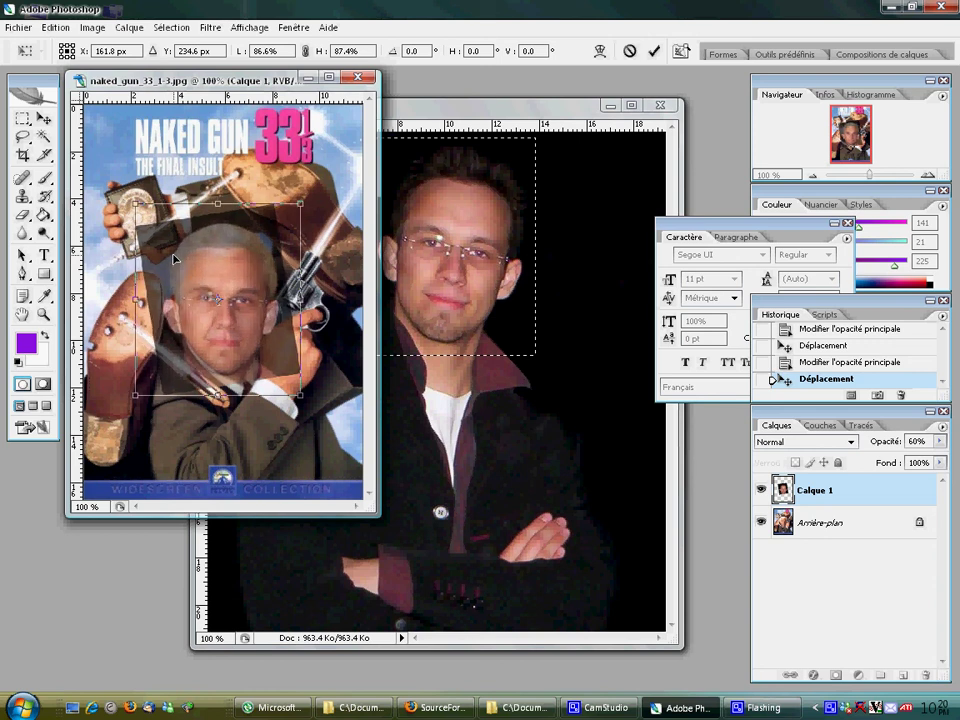
{"action": "key", "text": "Return"}
{"action": "left_click", "coordinate": [940, 441]}
{"action": "left_click_drag", "start_coordinate": [905, 457], "coordinate": [946, 457]}
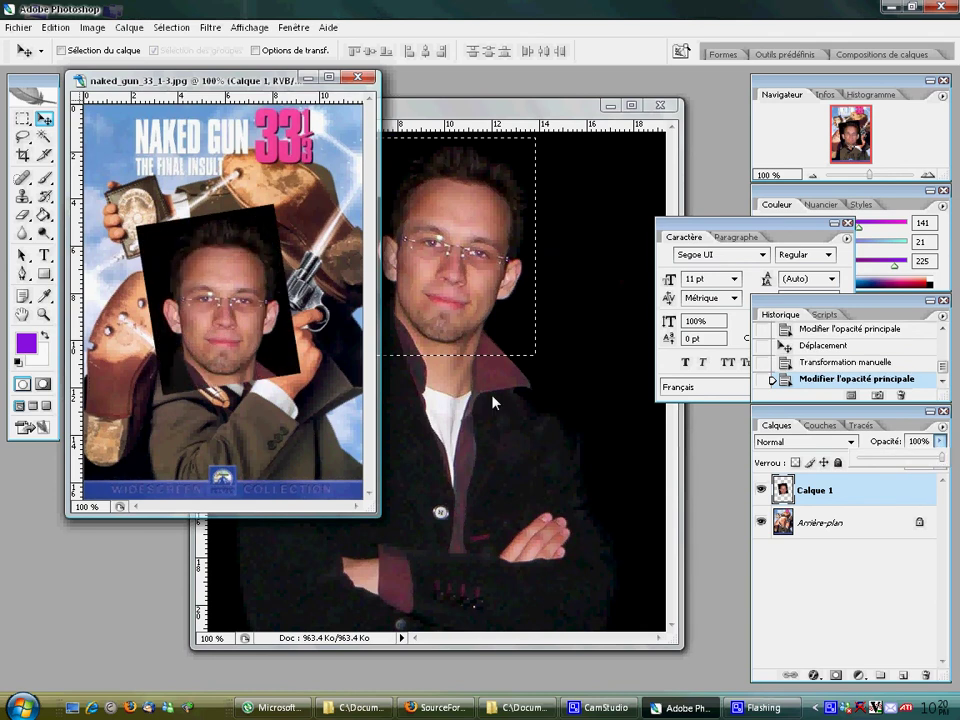
Magic-wand select Calque 1's black backdrop, delete it, and deselect.
{"action": "left_click", "coordinate": [44, 136]}
{"action": "left_click", "coordinate": [175, 241]}
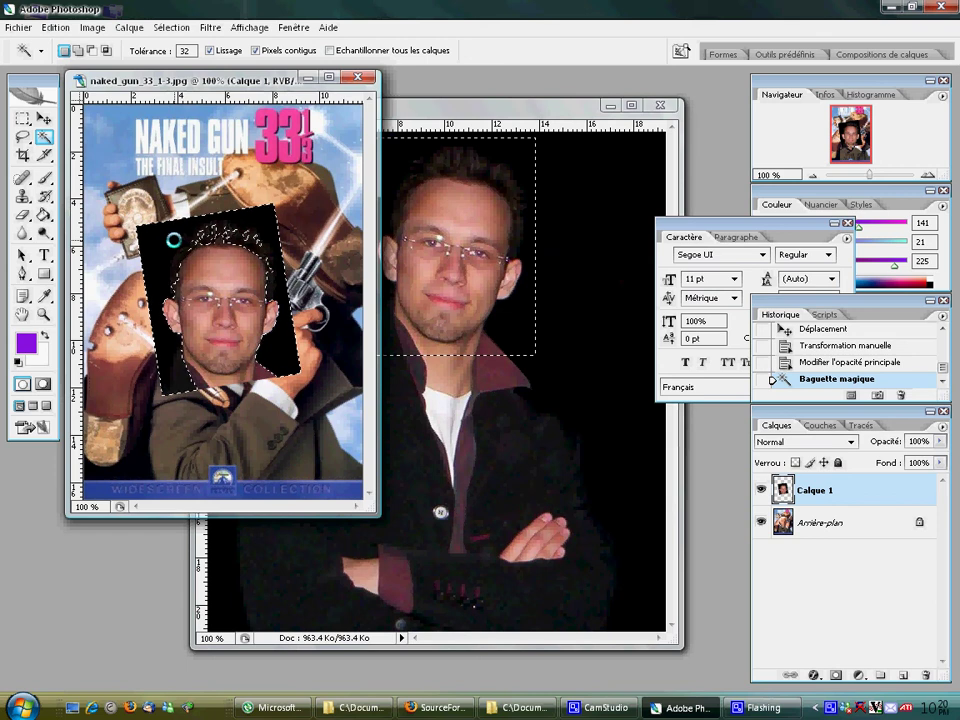
{"action": "key", "text": "Delete"}
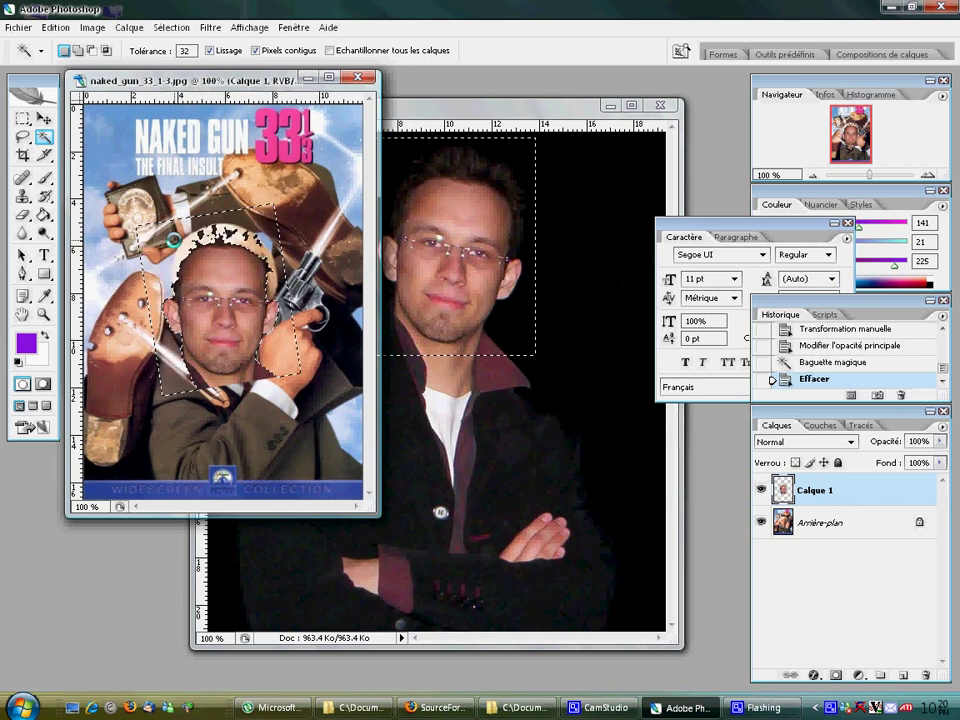
{"action": "key", "text": "ctrl+d"}
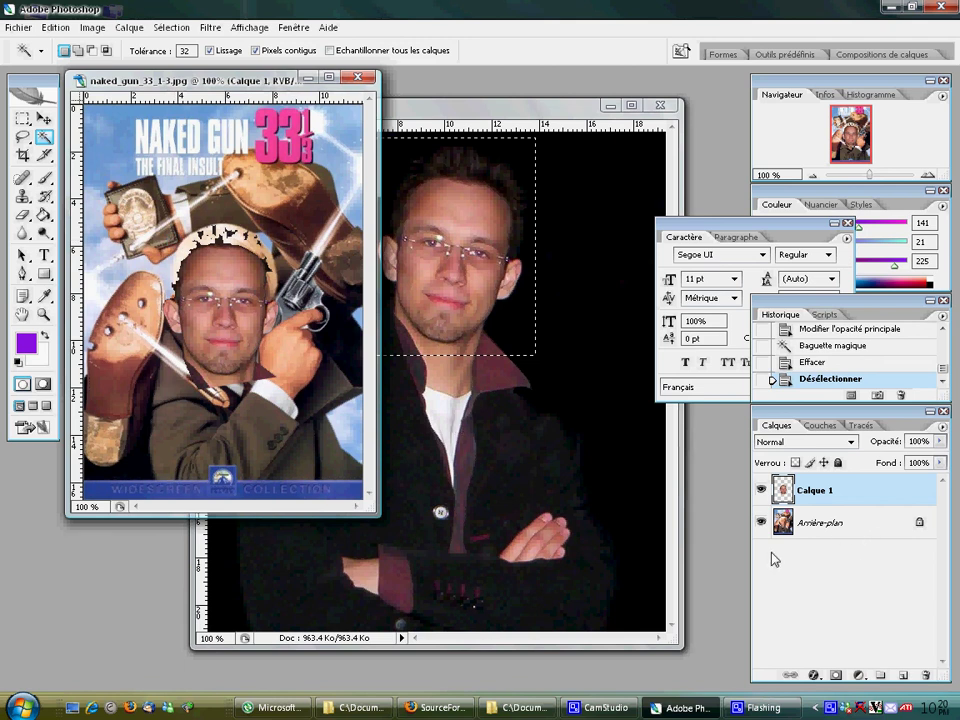
Add a new layer above Arrière-plan and fill it solid purple.
{"action": "left_click", "coordinate": [818, 524]}
{"action": "left_click", "coordinate": [904, 675]}
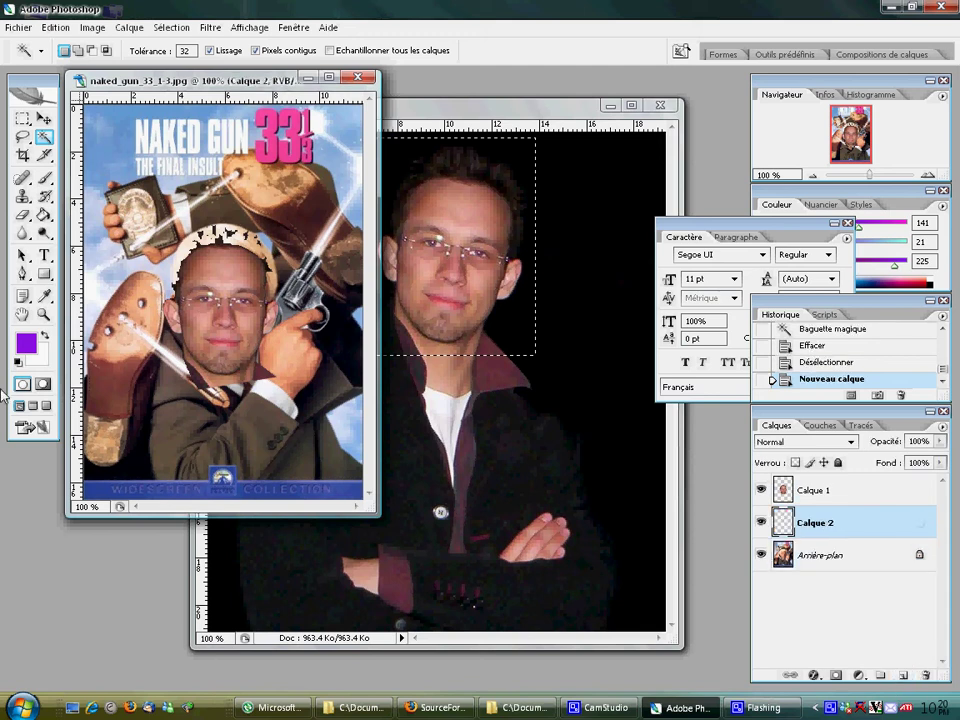
{"action": "left_click", "coordinate": [46, 218]}
{"action": "left_click", "coordinate": [110, 180]}
Make Calque 1 active with the Eraser and its brush settings ready.
{"action": "left_click", "coordinate": [47, 119]}
{"action": "left_click", "coordinate": [806, 492]}
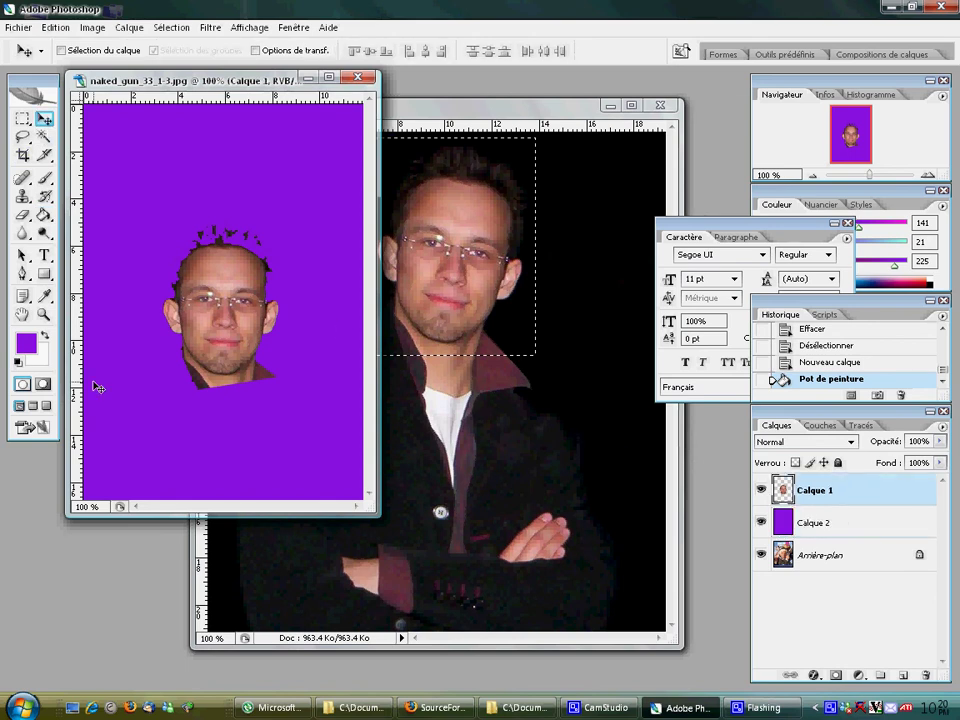
{"action": "left_click", "coordinate": [22, 216]}
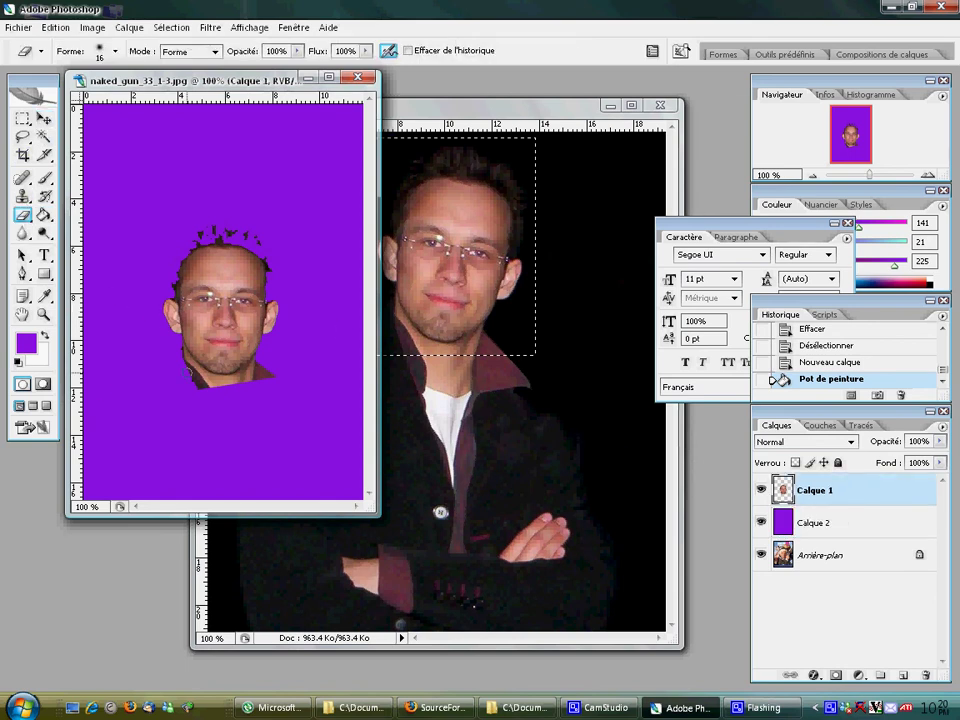
{"action": "left_click", "coordinate": [115, 51]}
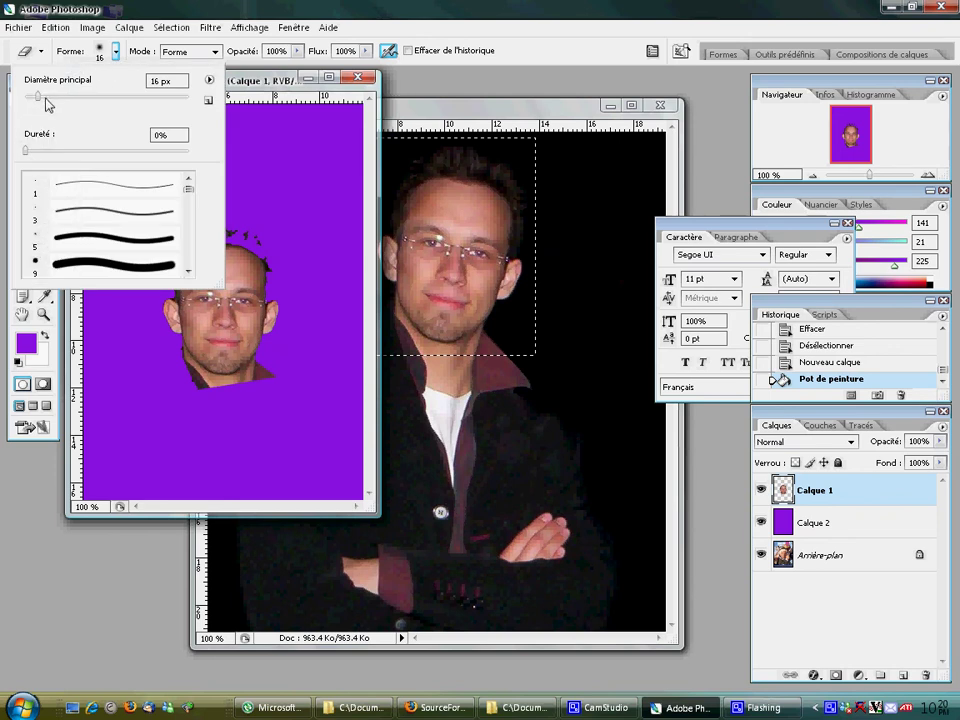
With a ~36 px eraser, remove stray hair bits and the collar remnant around the face.
{"action": "left_click_drag", "start_coordinate": [39, 97], "coordinate": [54, 102]}
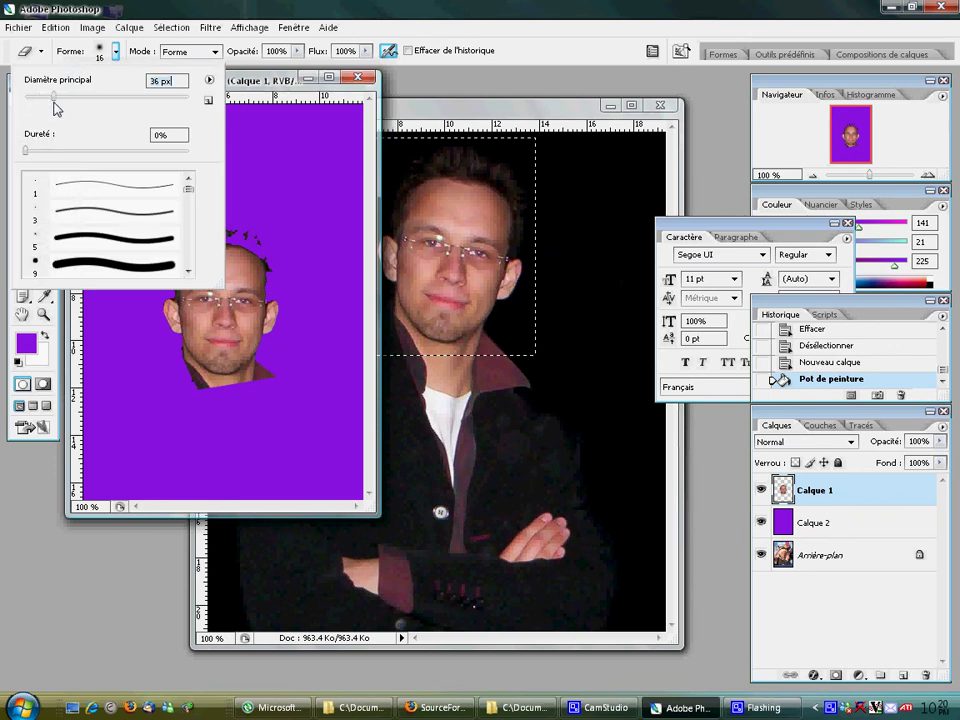
{"action": "left_click", "coordinate": [165, 375]}
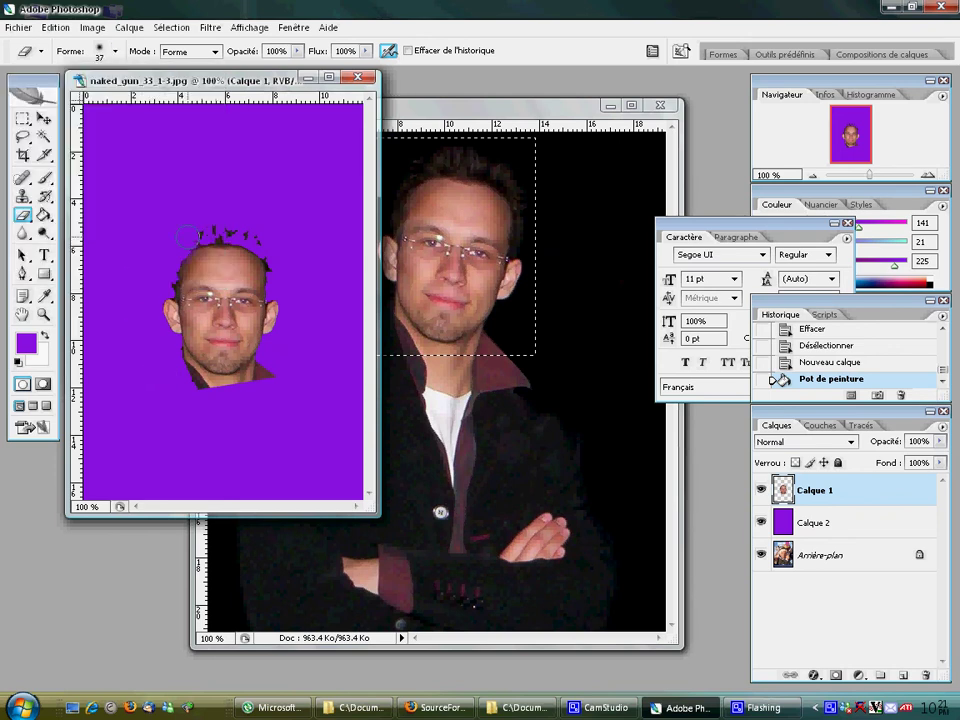
{"action": "left_click_drag", "start_coordinate": [190, 236], "coordinate": [269, 238]}
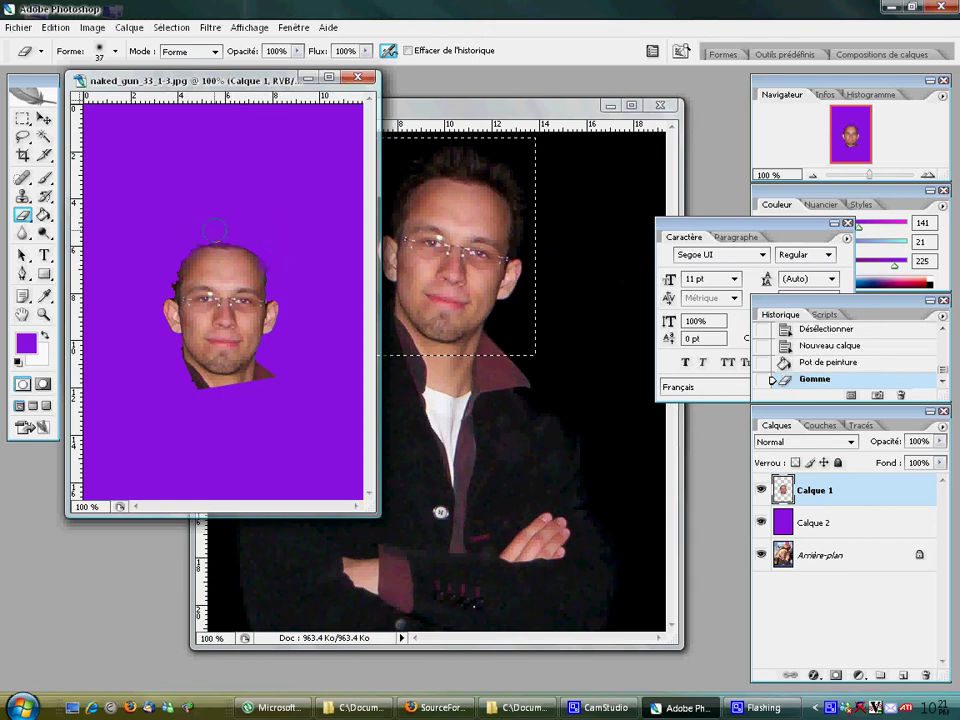
{"action": "left_click", "coordinate": [184, 238]}
{"action": "mouse_move", "coordinate": [258, 377]}
{"action": "left_mouse_down"}
{"action": "mouse_move", "coordinate": [277, 372]}
{"action": "mouse_move", "coordinate": [205, 391]}
{"action": "mouse_move", "coordinate": [181, 368]}
{"action": "mouse_move", "coordinate": [262, 369]}
{"action": "left_mouse_up"}
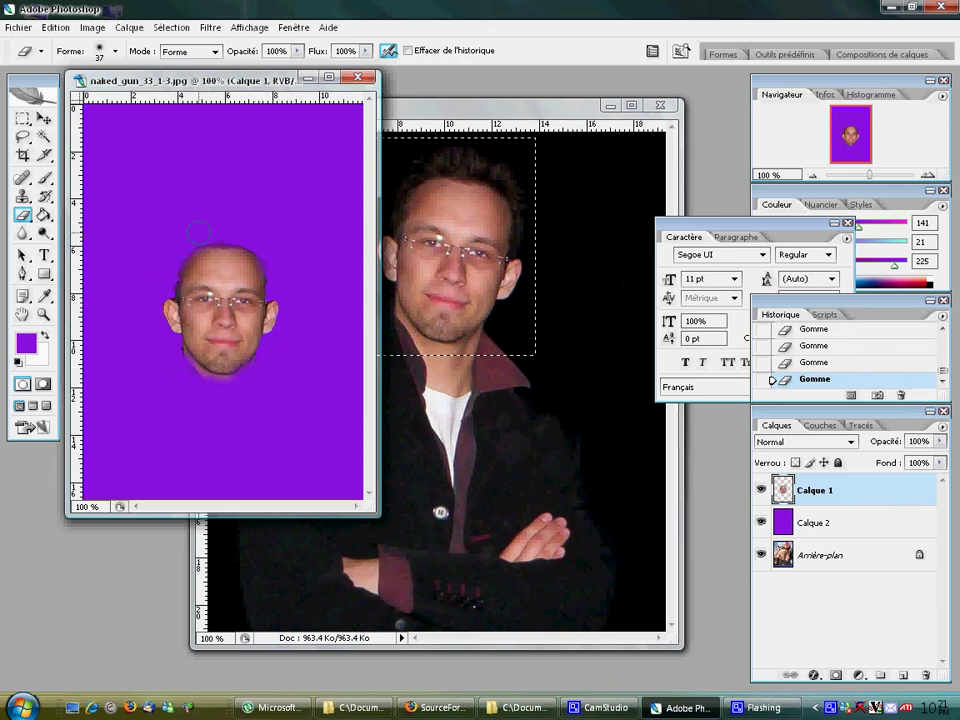
Hide purple Calque 2, zoom the face to 200%, and enlarge the poster window.
{"action": "left_click", "coordinate": [762, 524]}
{"action": "left_click", "coordinate": [762, 526]}
{"action": "left_click", "coordinate": [43, 314]}
{"action": "left_click", "coordinate": [214, 322]}
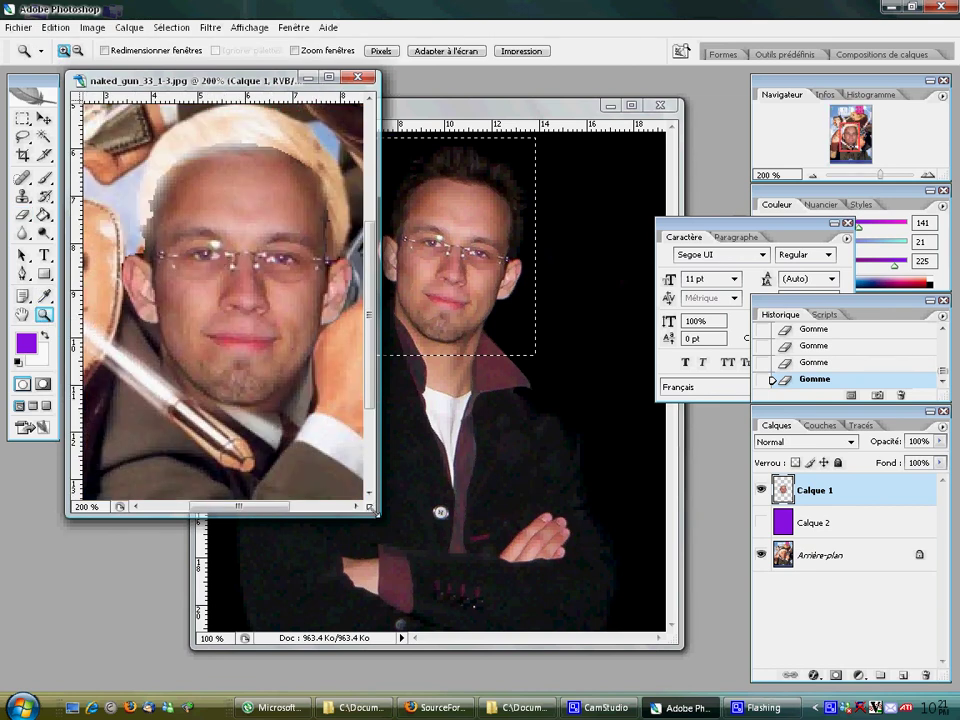
{"action": "left_click_drag", "start_coordinate": [370, 509], "coordinate": [480, 589]}
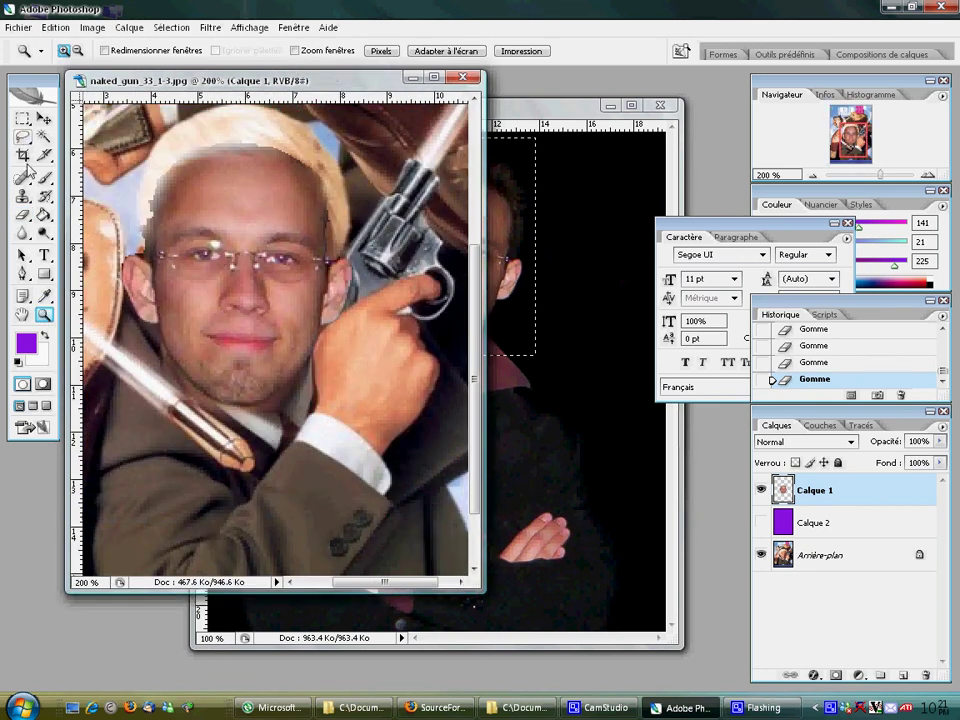
Erase the top of the face with a ~15 px eraser so the poster's white hair shows.
{"action": "left_click", "coordinate": [24, 213]}
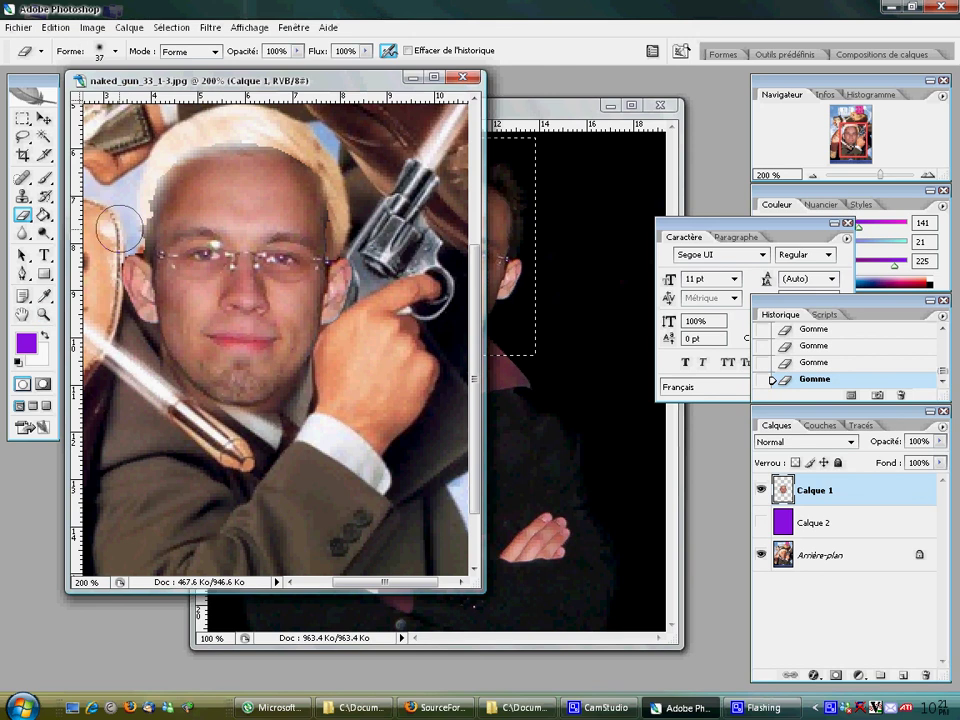
{"action": "left_click", "coordinate": [96, 48]}
{"action": "left_click_drag", "start_coordinate": [66, 95], "coordinate": [37, 100]}
{"action": "left_click", "coordinate": [85, 45]}
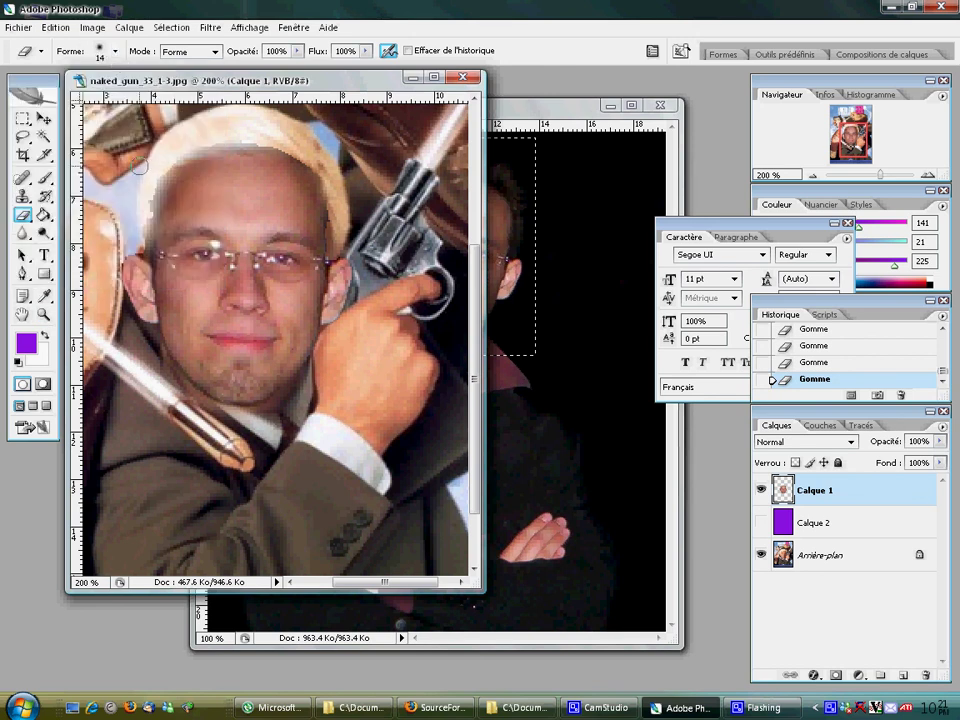
{"action": "left_click_drag", "start_coordinate": [185, 145], "coordinate": [272, 147]}
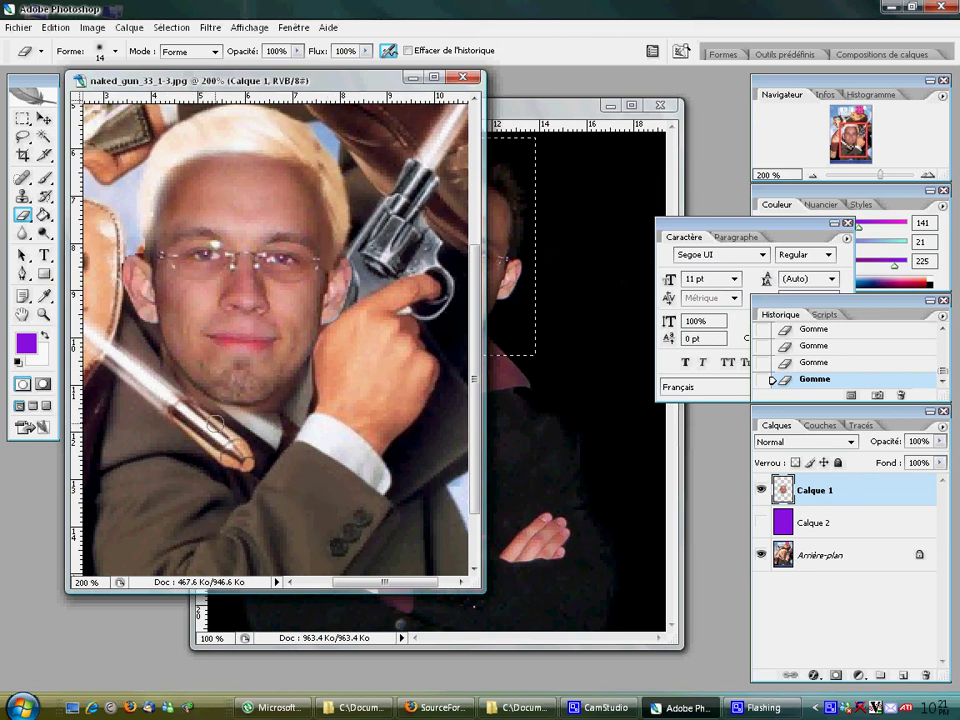
Toggle Calque 1's visibility to compare the blended face with the original poster.
{"action": "left_click", "coordinate": [762, 490]}
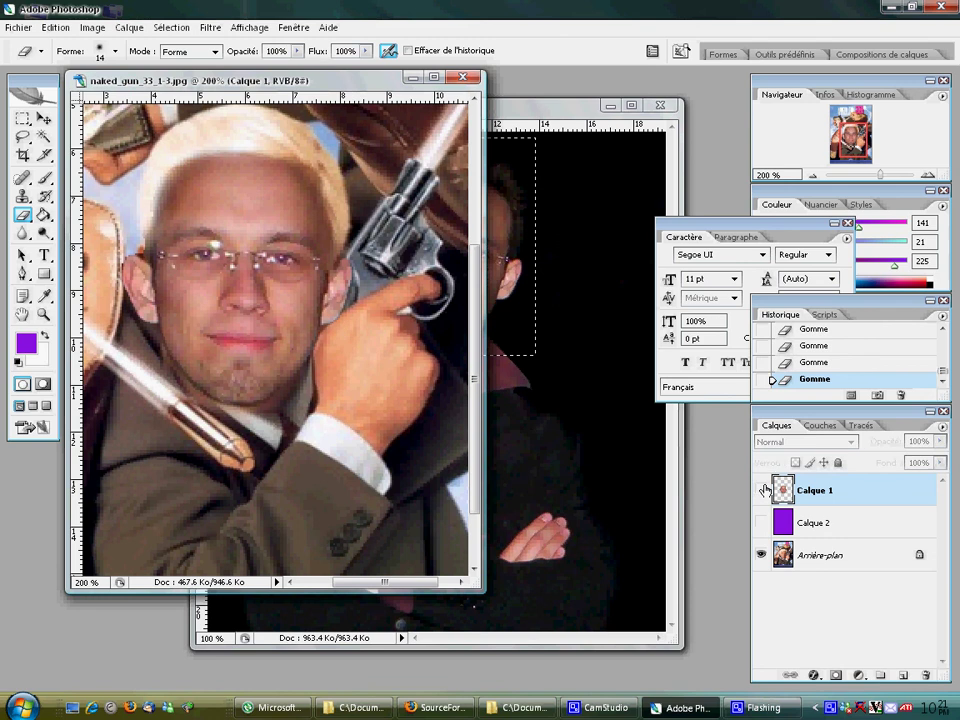
{"action": "left_click", "coordinate": [762, 490]}
{"action": "left_click", "coordinate": [96, 28]}
{"action": "left_click", "coordinate": [98, 28]}
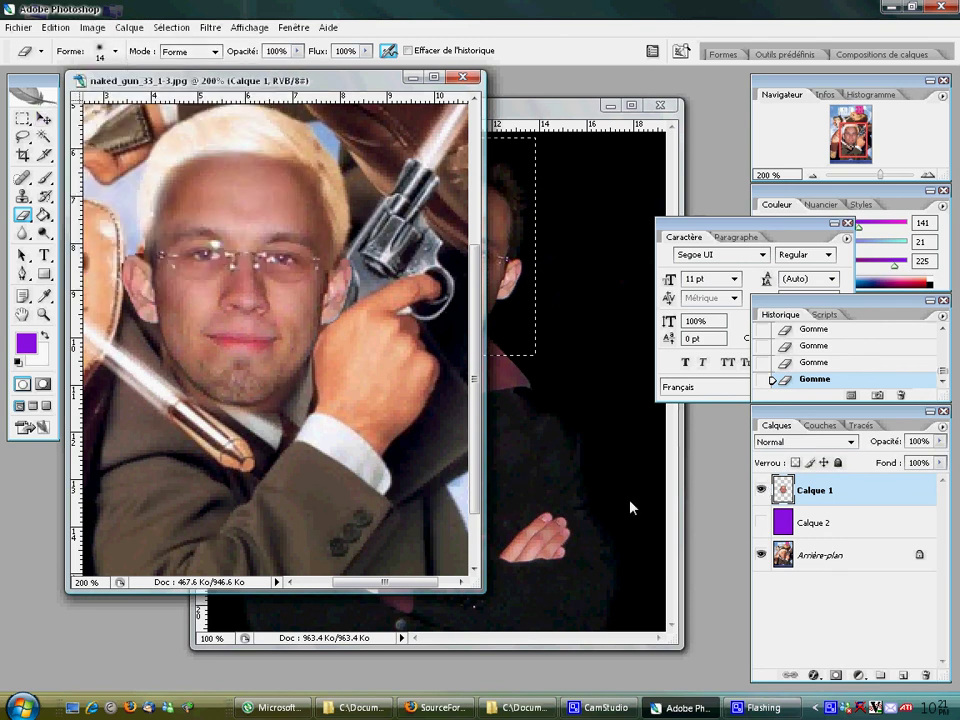
{"action": "left_click", "coordinate": [763, 491]}
{"action": "left_click", "coordinate": [763, 491]}
{"action": "left_click", "coordinate": [763, 491]}
Rotate the face about -2.4°, nudge it up and right, and commit the transform.
{"action": "key", "text": "ctrl+t"}
{"action": "left_click_drag", "start_coordinate": [103, 450], "coordinate": [110, 446]}
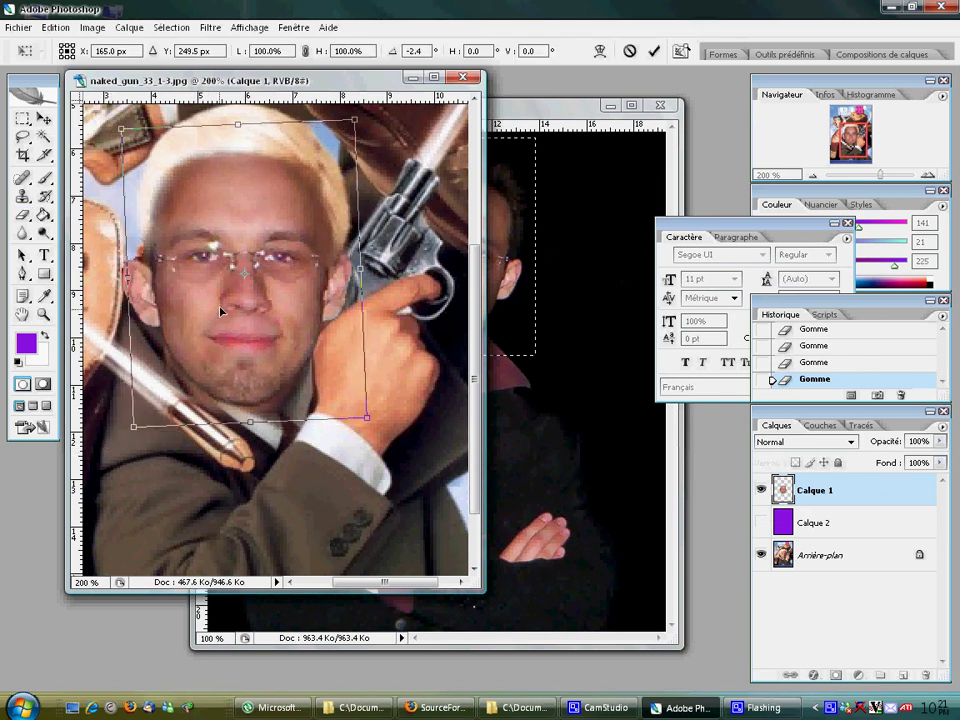
{"action": "left_click_drag", "start_coordinate": [212, 320], "coordinate": [218, 314]}
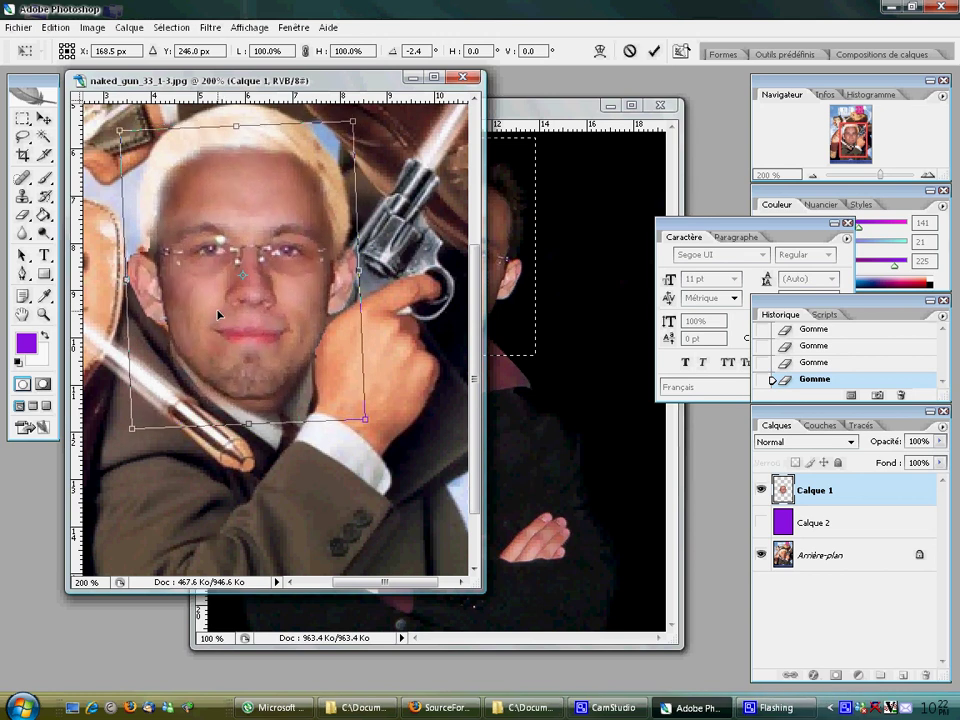
{"action": "key", "text": "e"}
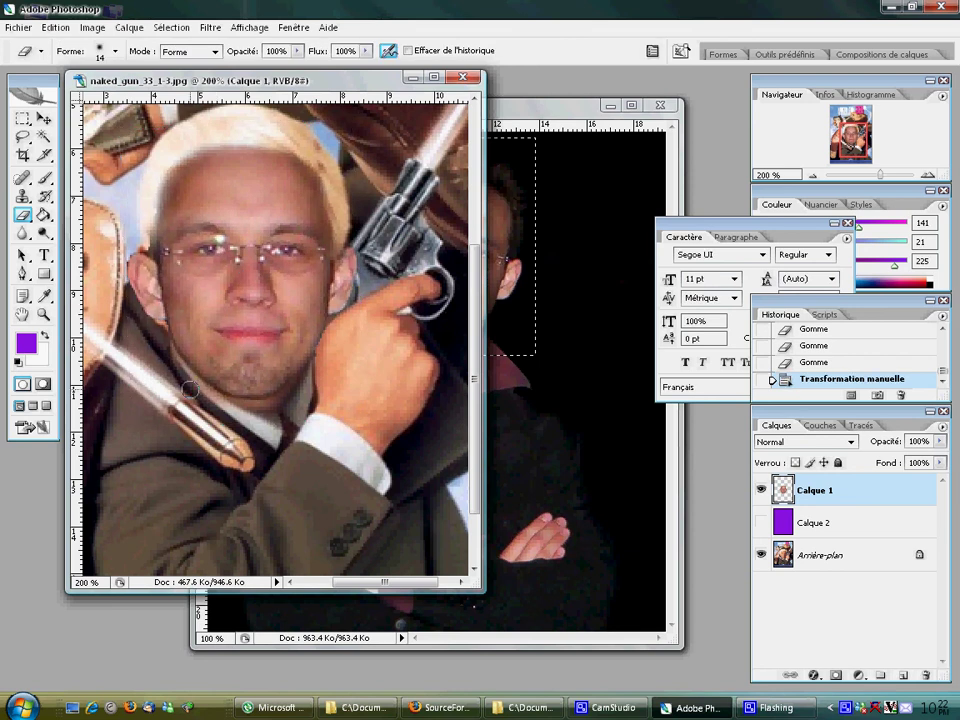
Erase Calque 1's edges near the left ear and over the gun, undoing one stray stroke.
{"action": "left_click_drag", "start_coordinate": [177, 375], "coordinate": [268, 430]}
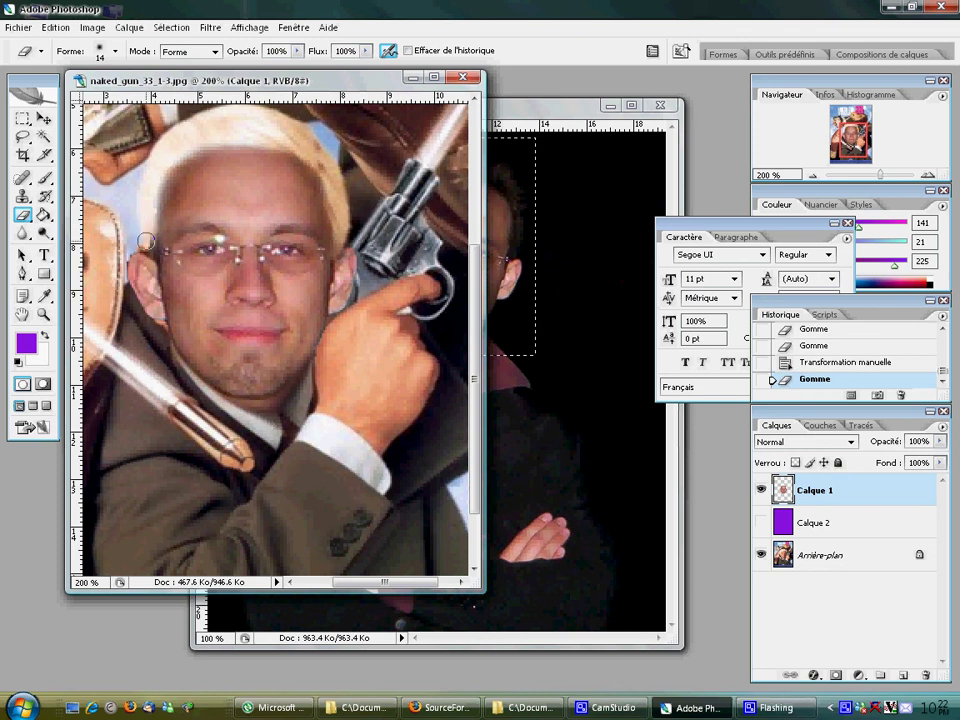
{"action": "left_click_drag", "start_coordinate": [143, 258], "coordinate": [105, 205]}
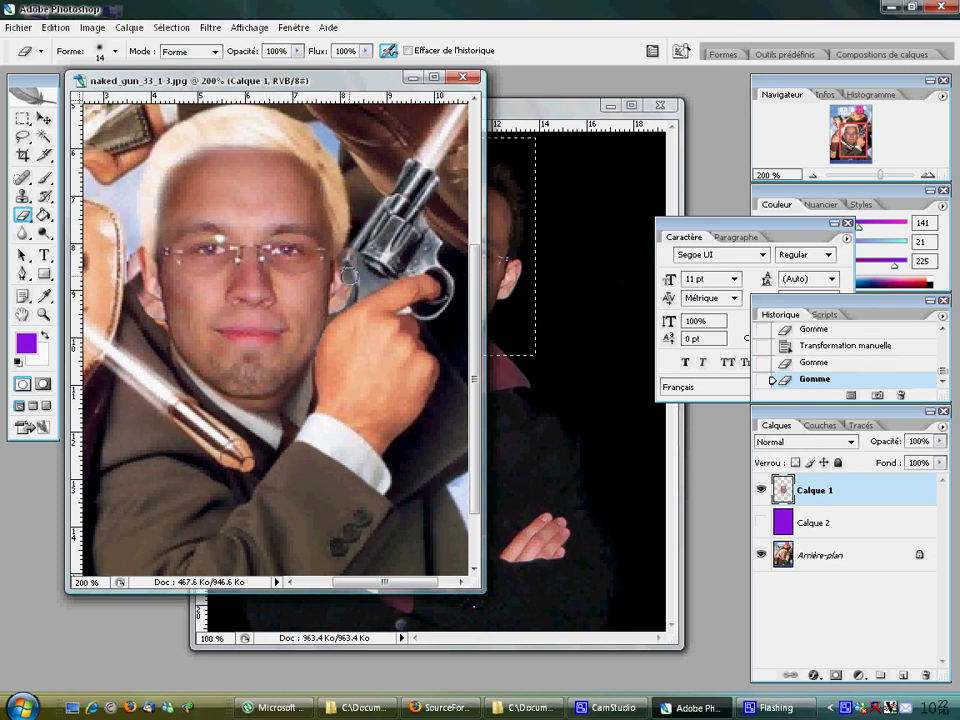
{"action": "left_click_drag", "start_coordinate": [350, 283], "coordinate": [459, 303]}
{"action": "key", "text": "ctrl+z"}
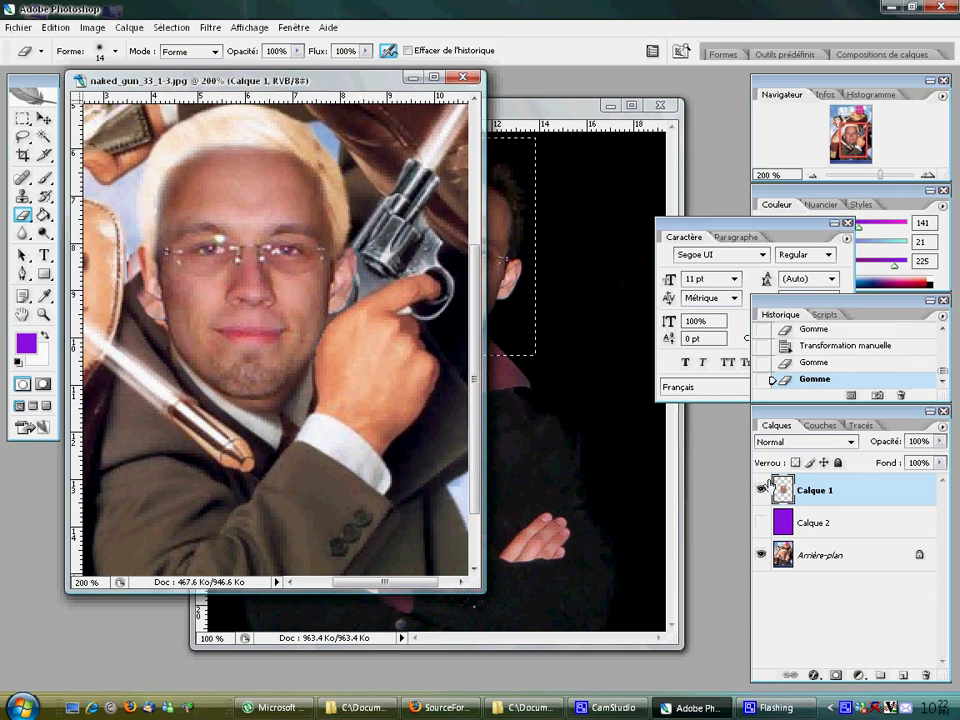
{"action": "left_click", "coordinate": [761, 490]}
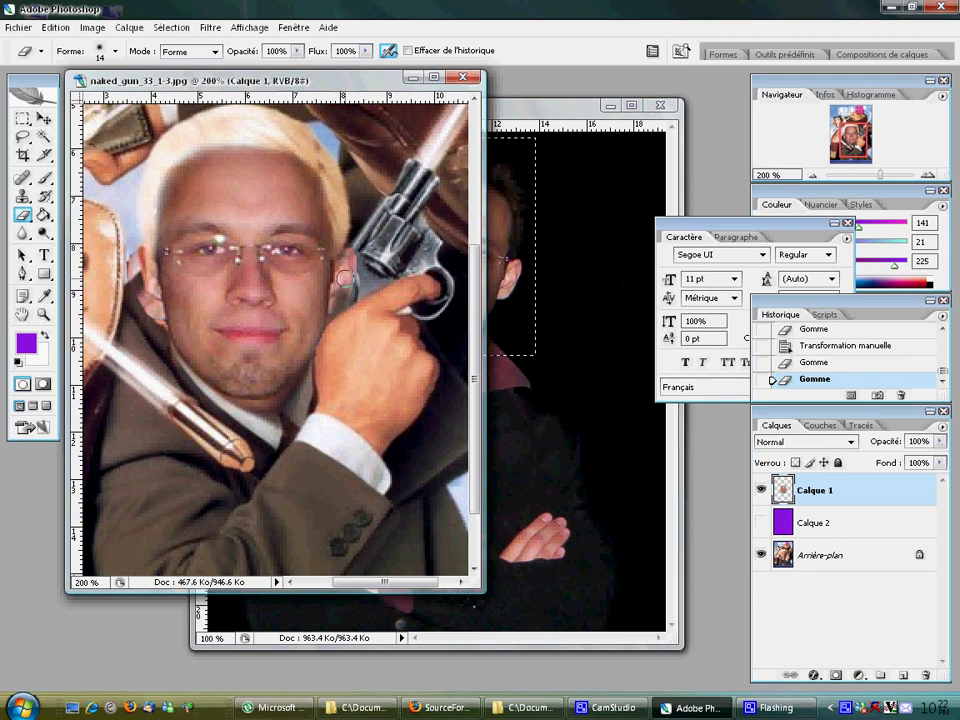
{"action": "left_click_drag", "start_coordinate": [355, 258], "coordinate": [335, 275]}
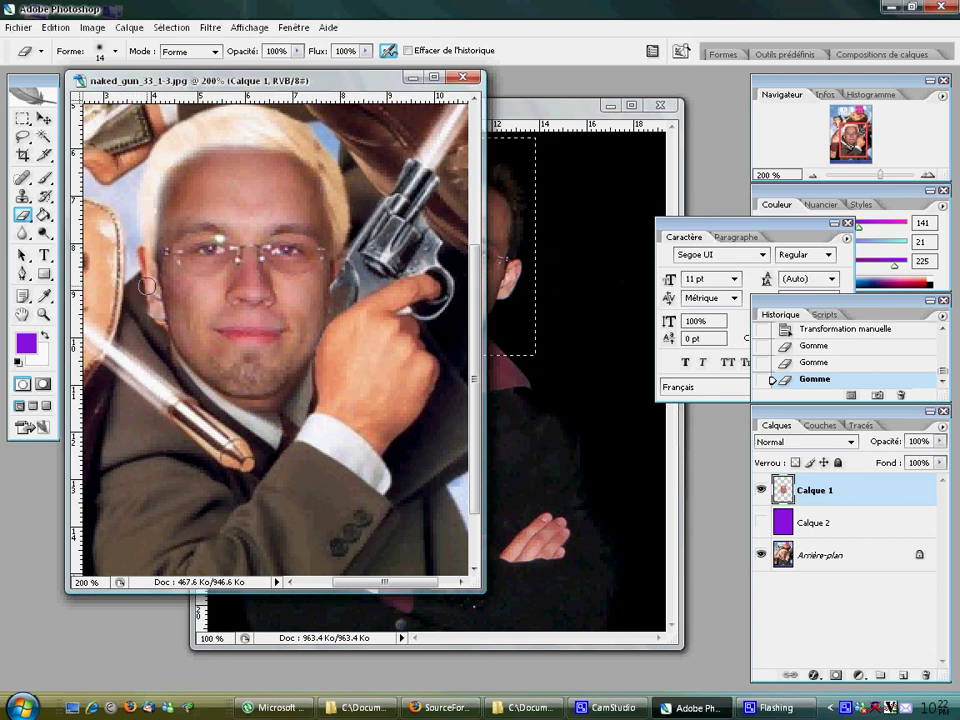
{"action": "left_click", "coordinate": [104, 190]}
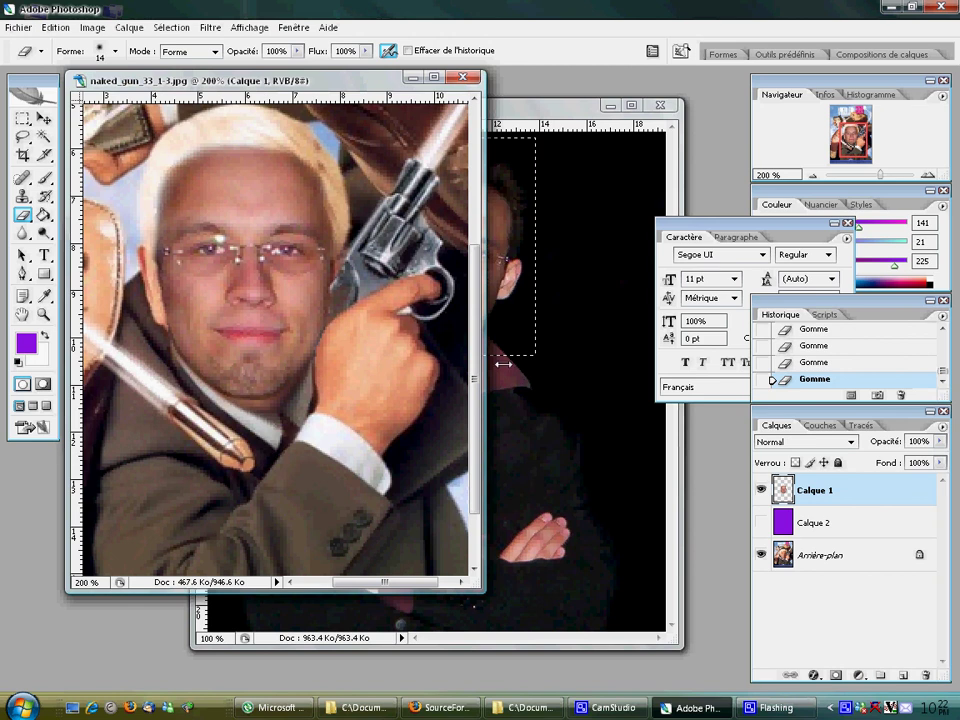
{"action": "mouse_move", "coordinate": [108, 67]}
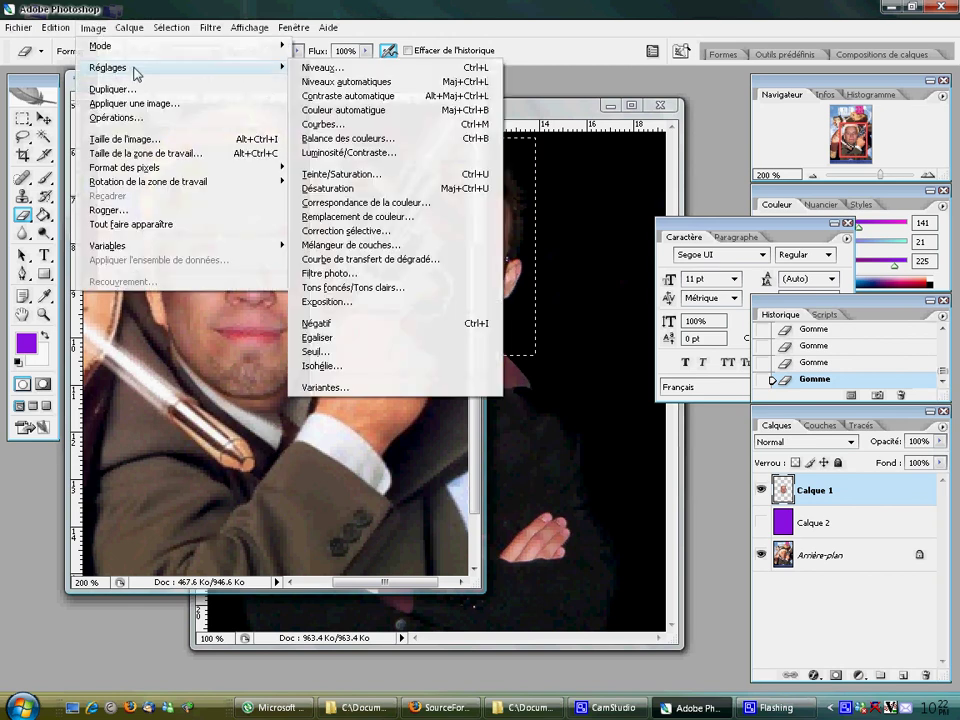
Apply Teinte/Saturation to Calque 1 with saturation +20 and lightness +6.
{"action": "left_click", "coordinate": [347, 176]}
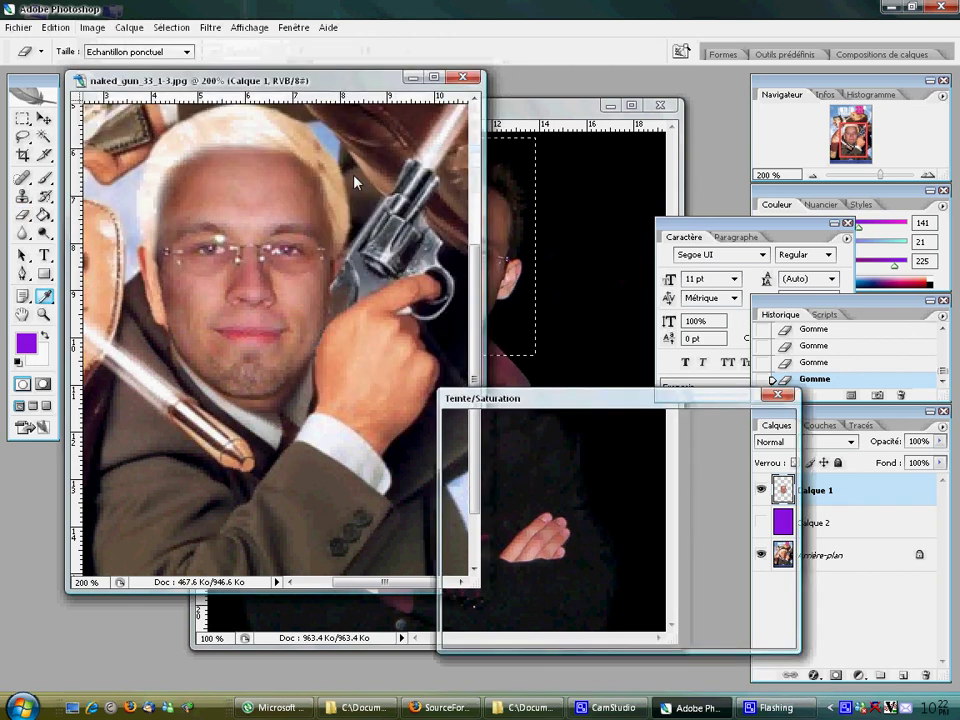
{"action": "mouse_move", "coordinate": [573, 562]}
{"action": "left_mouse_down"}
{"action": "mouse_move", "coordinate": [580, 520]}
{"action": "mouse_move", "coordinate": [590, 520]}
{"action": "left_mouse_up"}
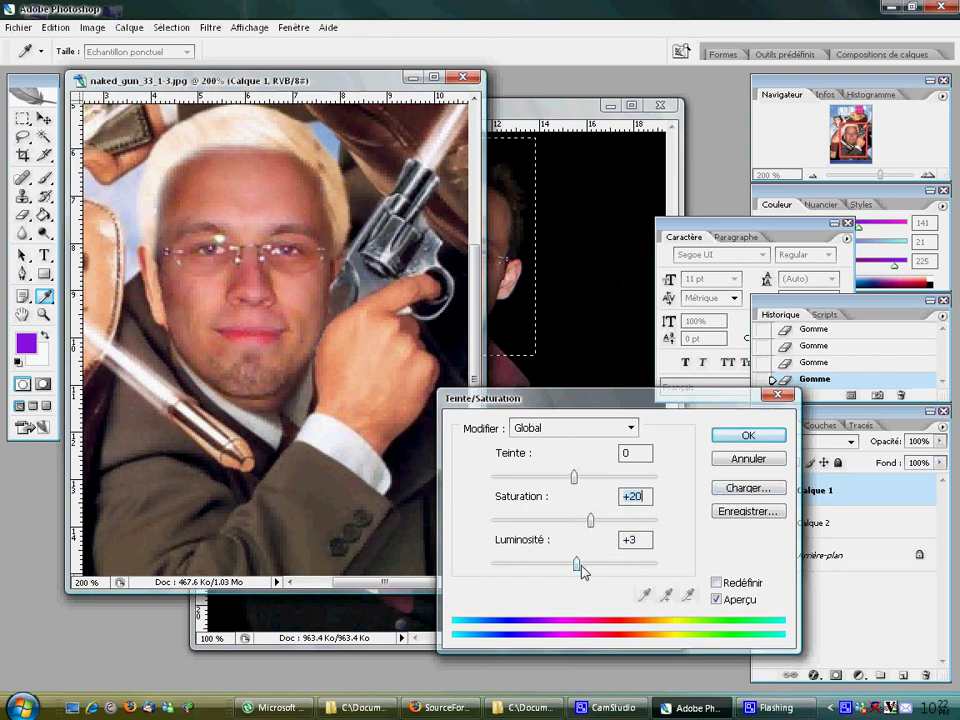
{"action": "left_click_drag", "start_coordinate": [580, 571], "coordinate": [582, 566]}
Confirm the Hue/Saturation change, lower Calque 1's opacity, and erase along the top of the hair.
{"action": "left_click", "coordinate": [742, 438]}
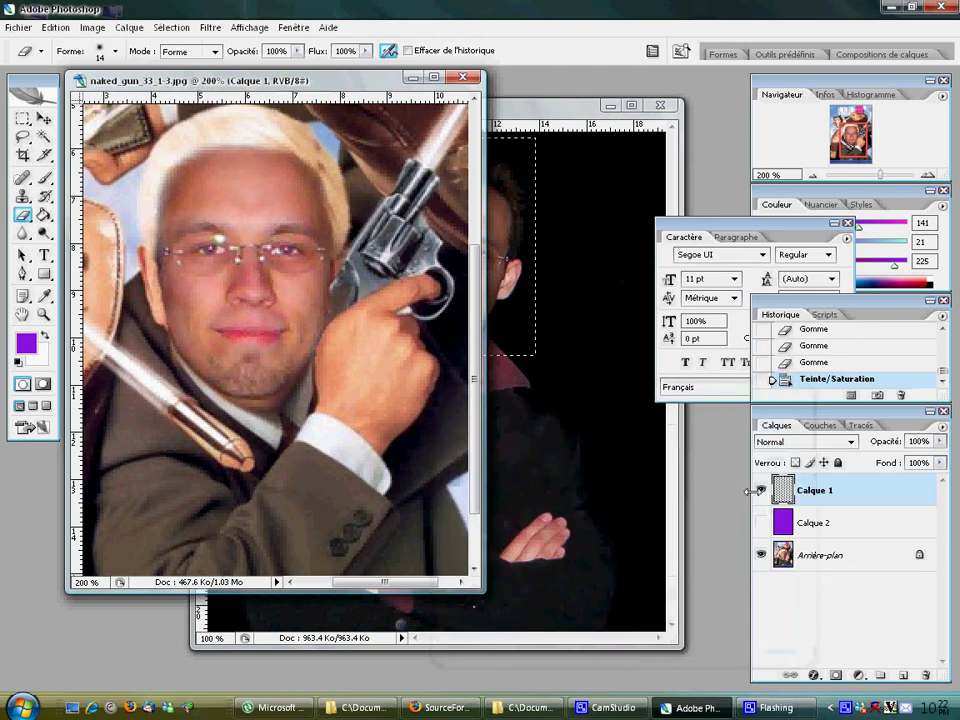
{"action": "left_click", "coordinate": [760, 490]}
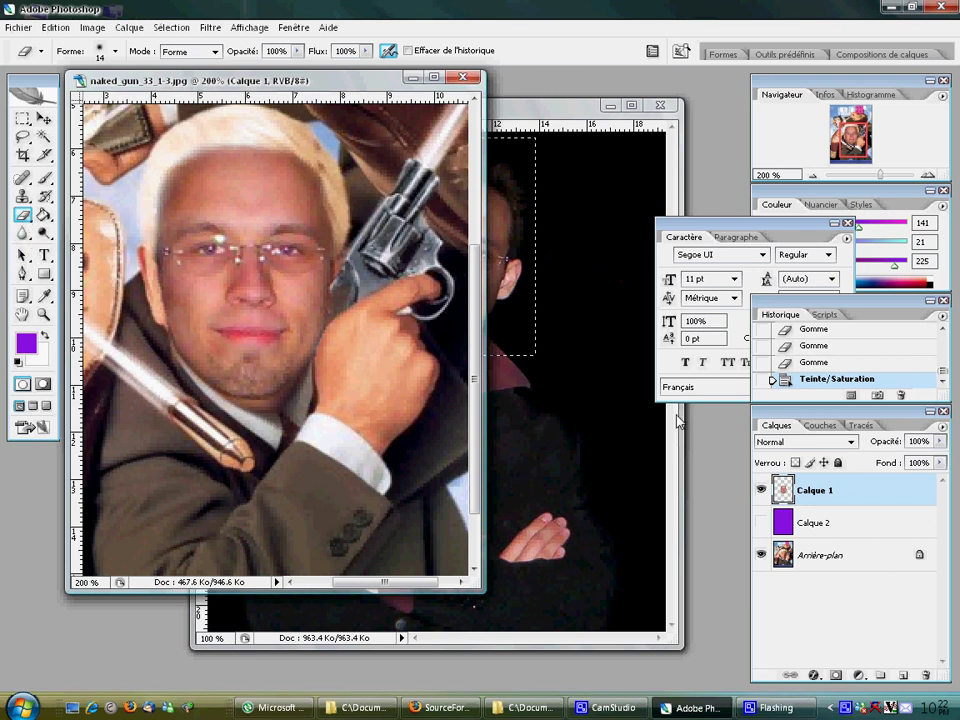
{"action": "mouse_move", "coordinate": [940, 441]}
{"action": "left_mouse_down"}
{"action": "mouse_move", "coordinate": [937, 460]}
{"action": "mouse_move", "coordinate": [910, 460]}
{"action": "left_mouse_up"}
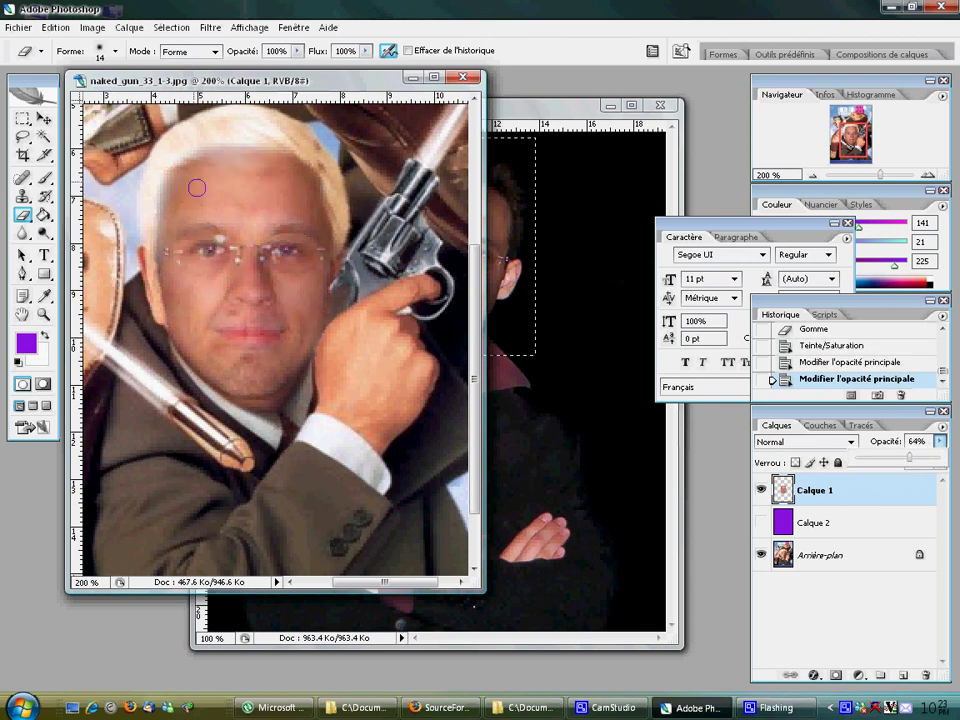
{"action": "left_click", "coordinate": [220, 142]}
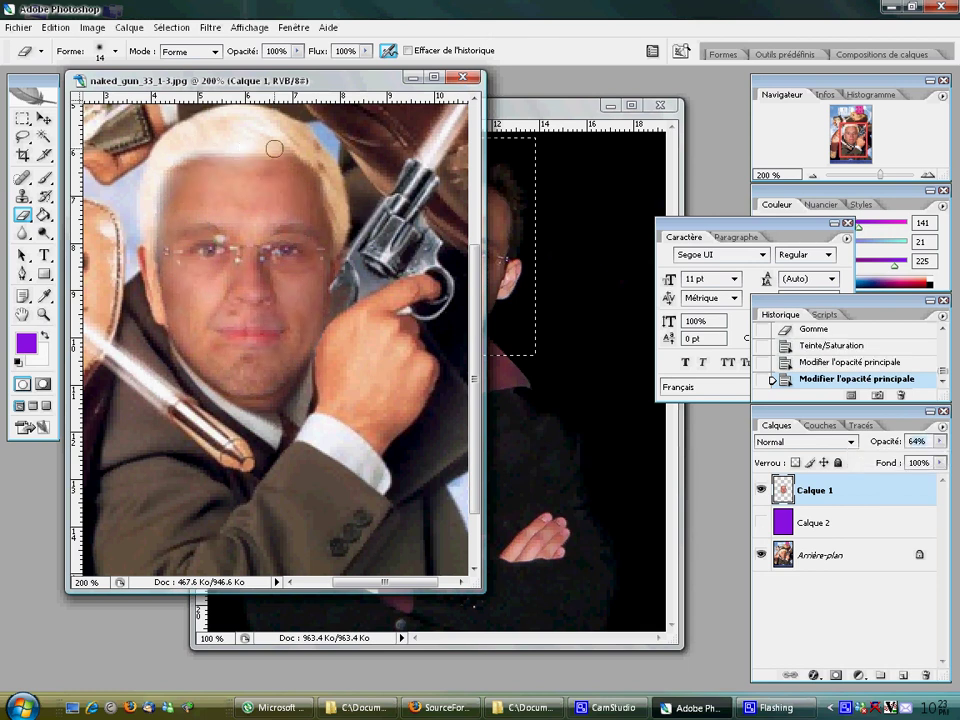
{"action": "left_click_drag", "start_coordinate": [226, 112], "coordinate": [241, 110]}
{"action": "left_click_drag", "start_coordinate": [168, 115], "coordinate": [210, 117]}
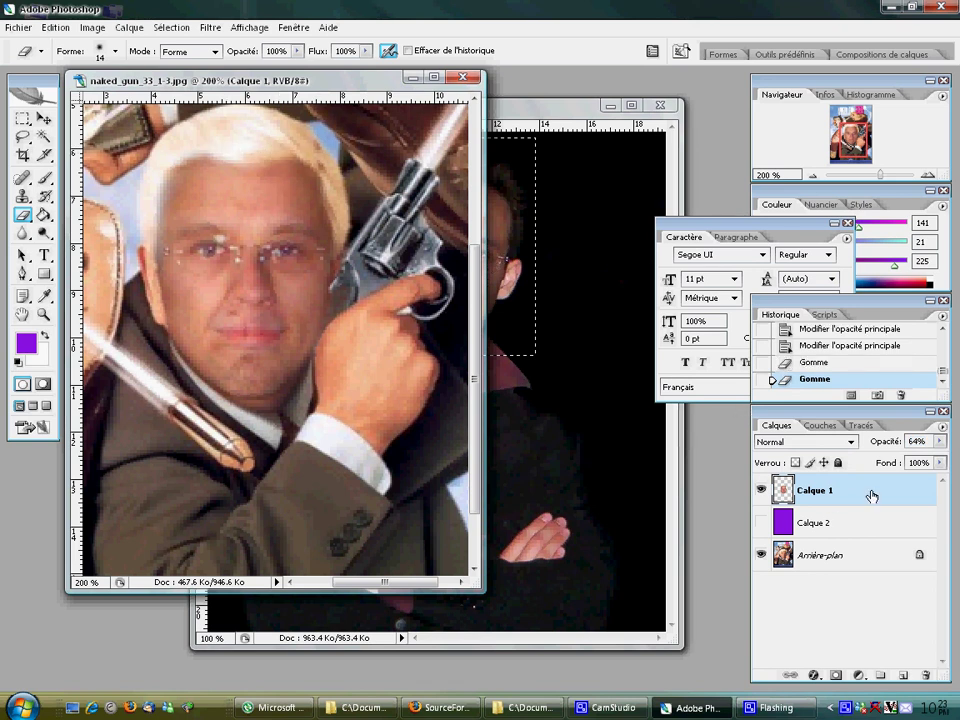
Set Calque 1's opacity back up to 89% and toggle its visibility to compare.
{"action": "mouse_move", "coordinate": [941, 447]}
{"action": "left_mouse_down"}
{"action": "mouse_move", "coordinate": [952, 458]}
{"action": "mouse_move", "coordinate": [934, 460]}
{"action": "left_mouse_up"}
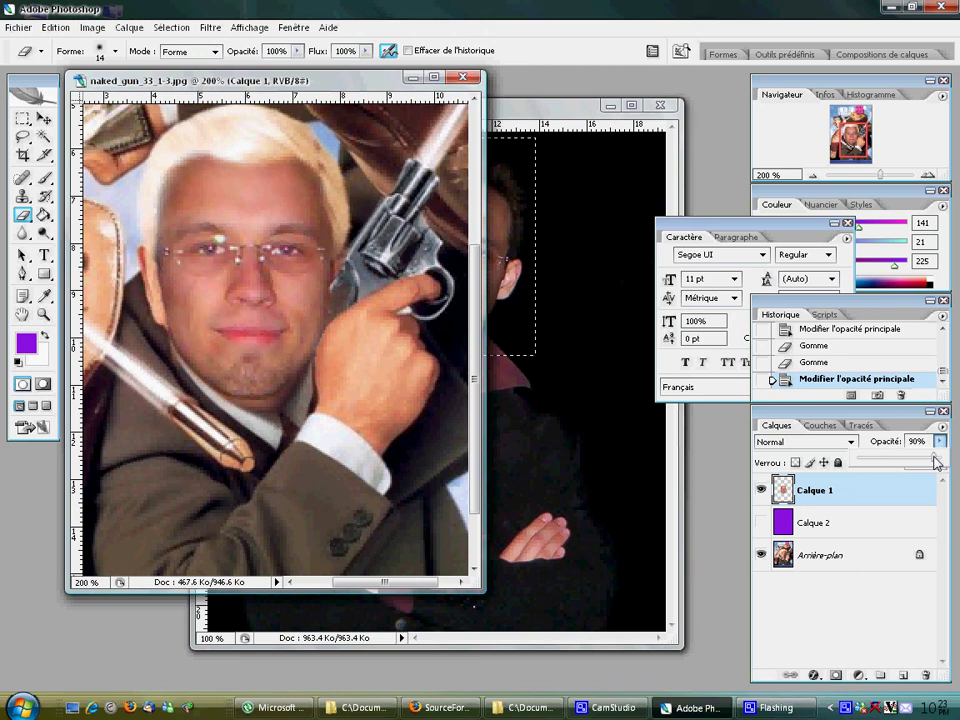
{"action": "left_click", "coordinate": [762, 490]}
{"action": "left_click", "coordinate": [762, 490]}
{"action": "left_click", "coordinate": [762, 490]}
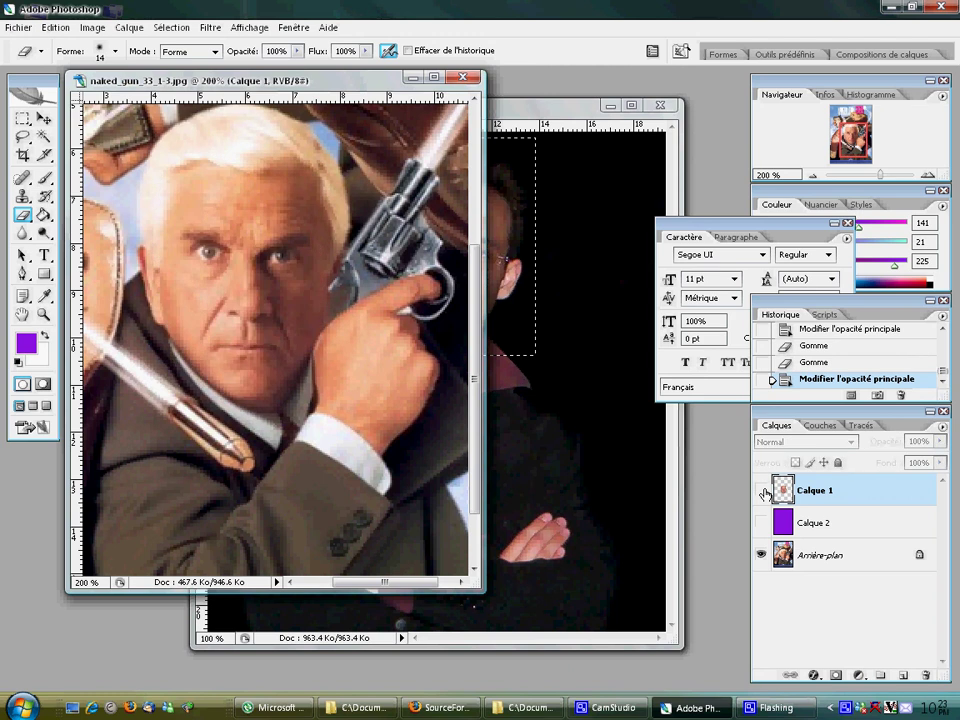
{"action": "left_click", "coordinate": [762, 490]}
{"action": "left_click", "coordinate": [93, 28]}
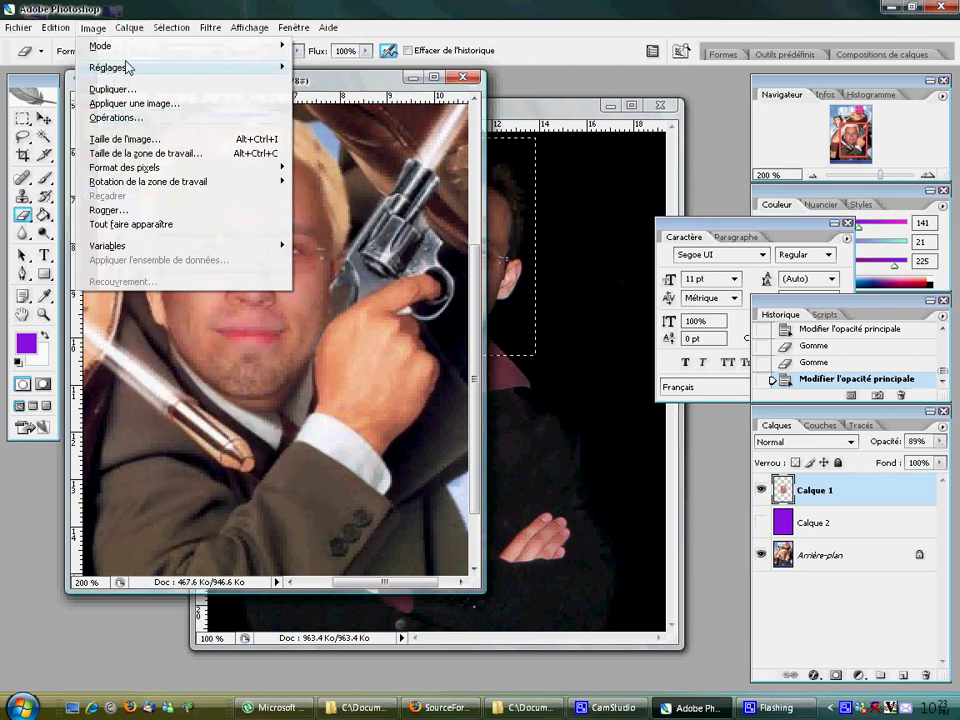
{"action": "mouse_move", "coordinate": [108, 67]}
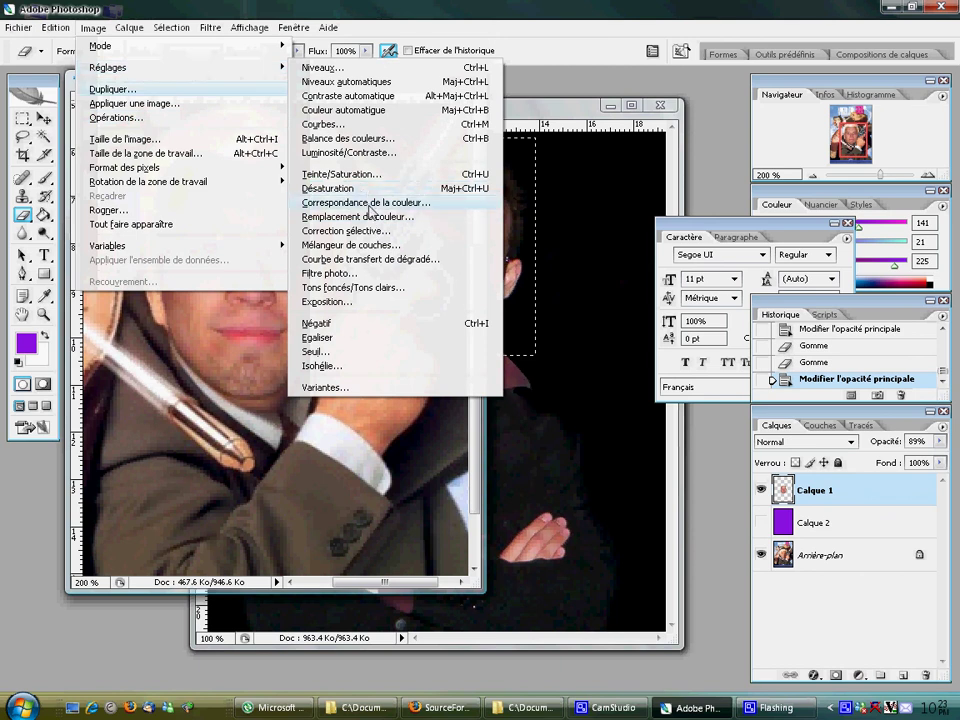
Apply Tons foncés/Tons clairs to Calque 1 with shadows 100% and highlights 0%.
{"action": "left_click", "coordinate": [373, 287]}
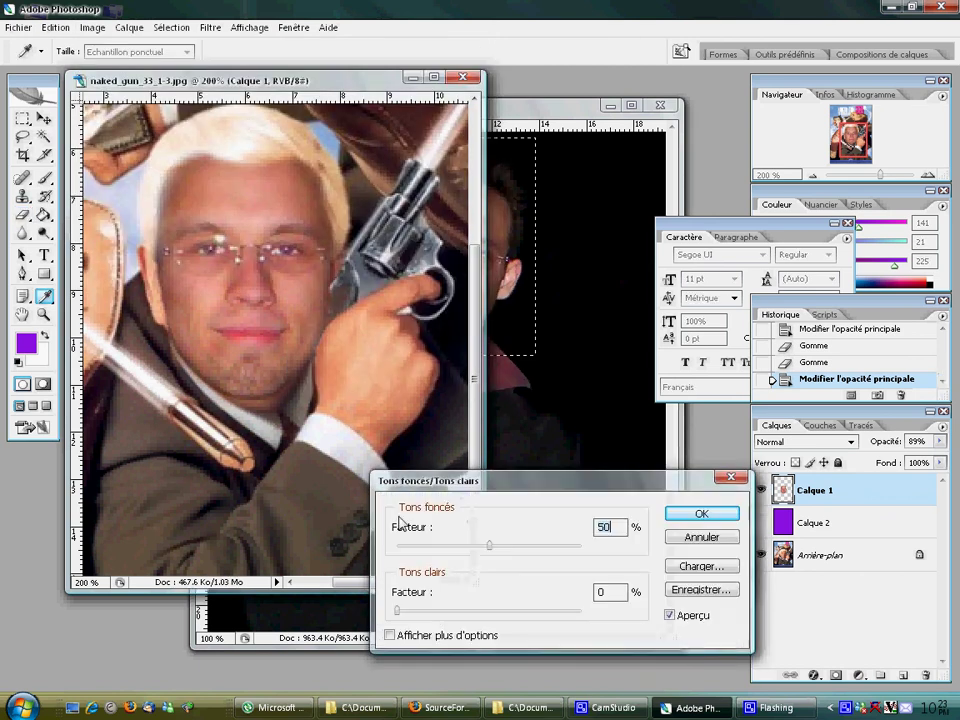
{"action": "mouse_move", "coordinate": [492, 546]}
{"action": "left_mouse_down"}
{"action": "mouse_move", "coordinate": [429, 552]}
{"action": "mouse_move", "coordinate": [581, 546]}
{"action": "left_mouse_up"}
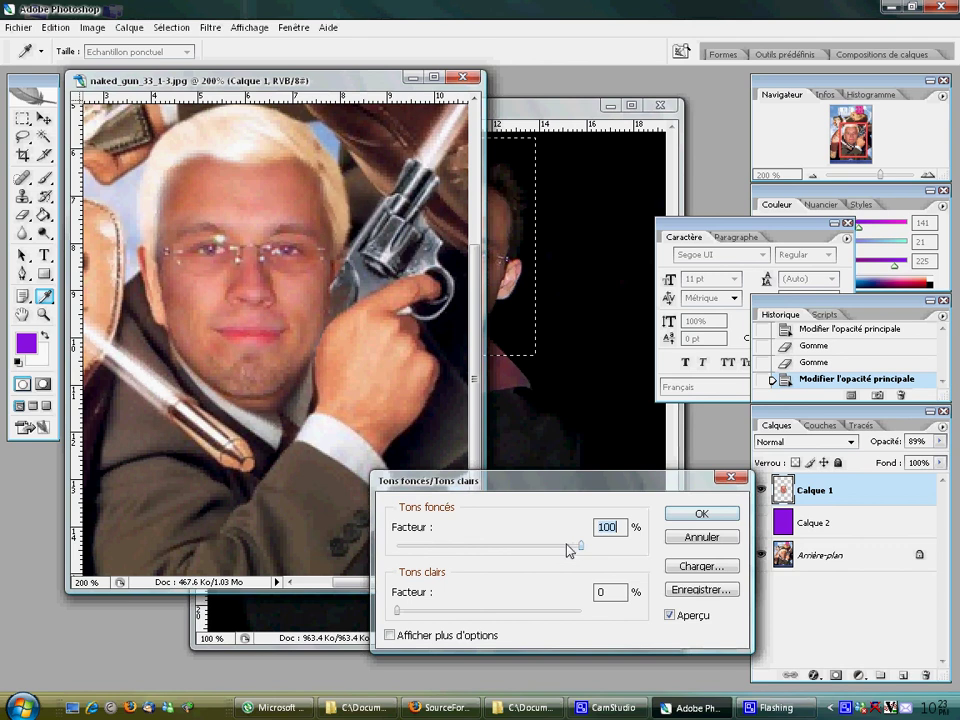
{"action": "mouse_move", "coordinate": [400, 611]}
{"action": "left_mouse_down"}
{"action": "mouse_move", "coordinate": [417, 611]}
{"action": "mouse_move", "coordinate": [385, 614]}
{"action": "left_mouse_up"}
{"action": "left_click", "coordinate": [681, 516]}
{"action": "left_click", "coordinate": [763, 490]}
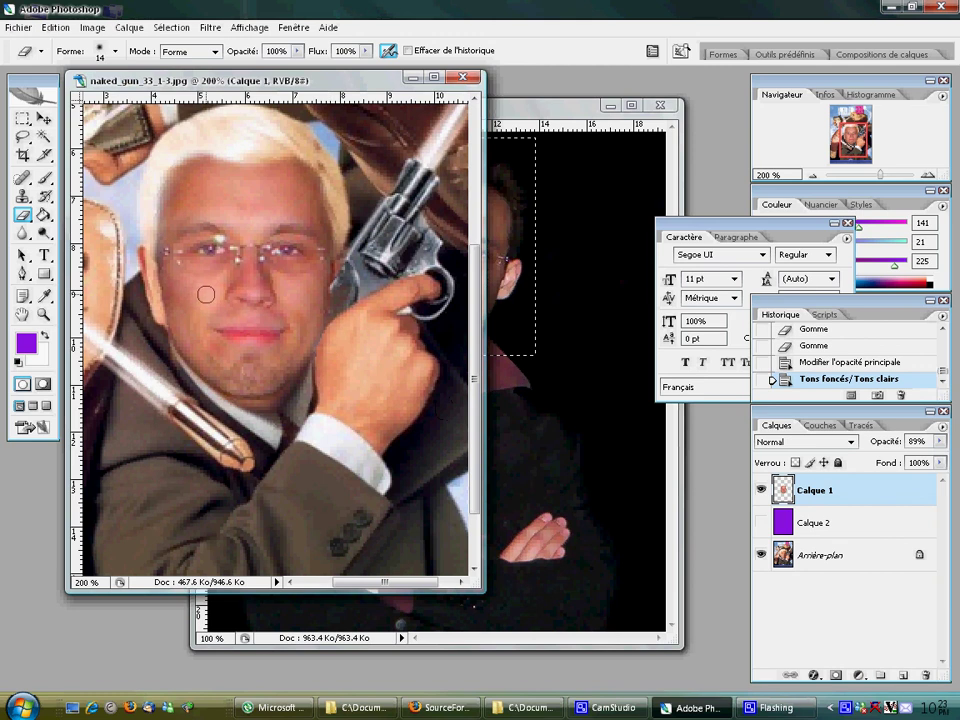
Fit the whole poster on screen with the Zoom tool's Taille écran, then bring CamStudio forward.
{"action": "left_click", "coordinate": [44, 314]}
{"action": "right_click", "coordinate": [259, 327]}
{"action": "left_click", "coordinate": [272, 334]}
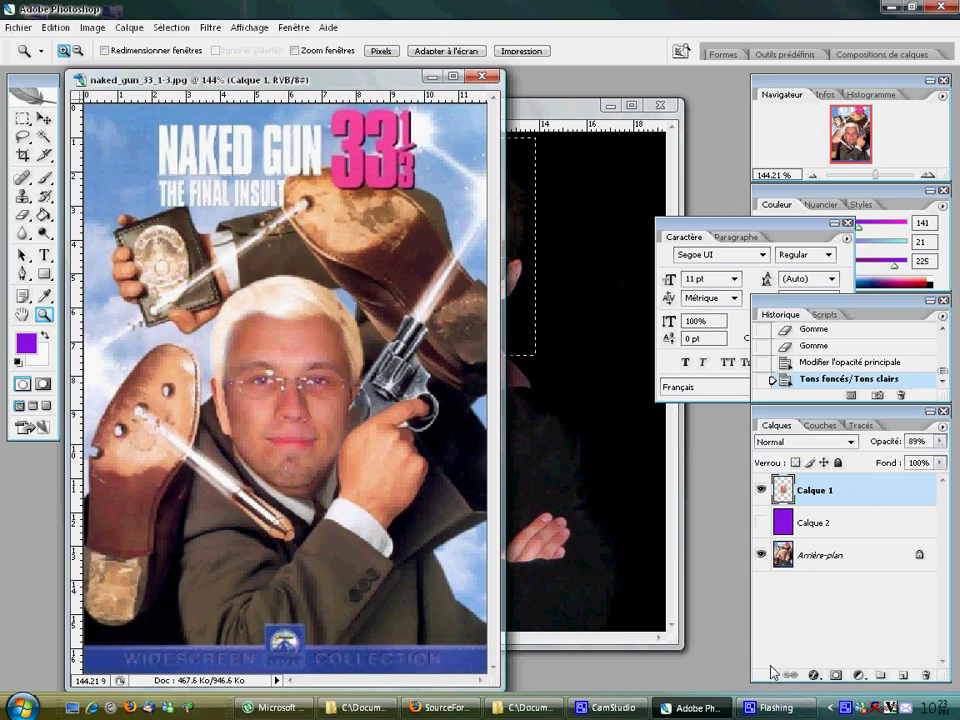
{"action": "left_click", "coordinate": [605, 707]}
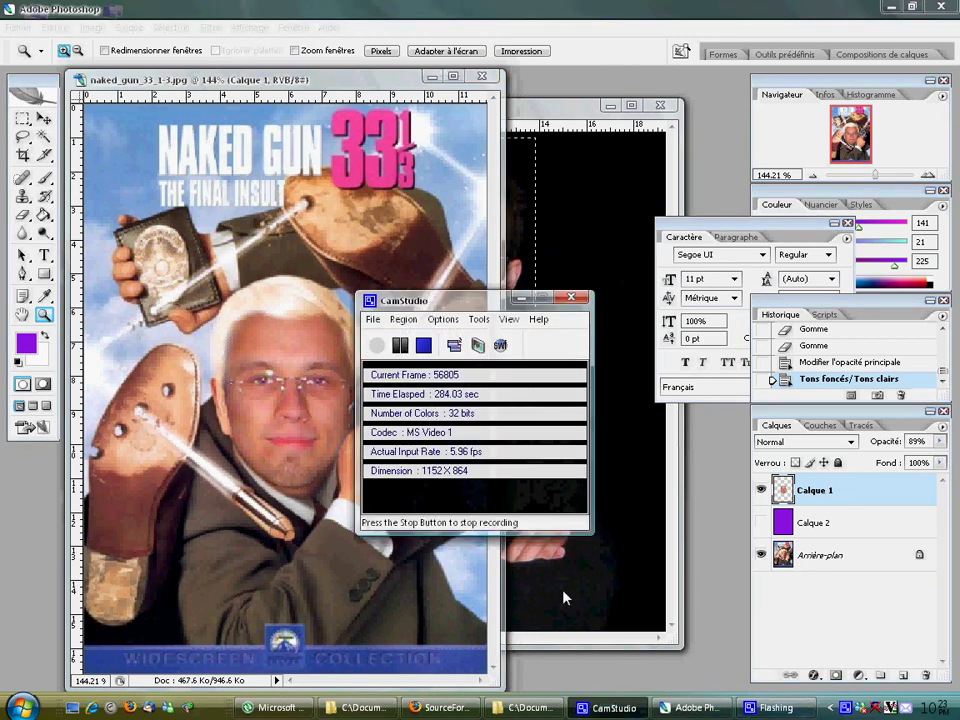